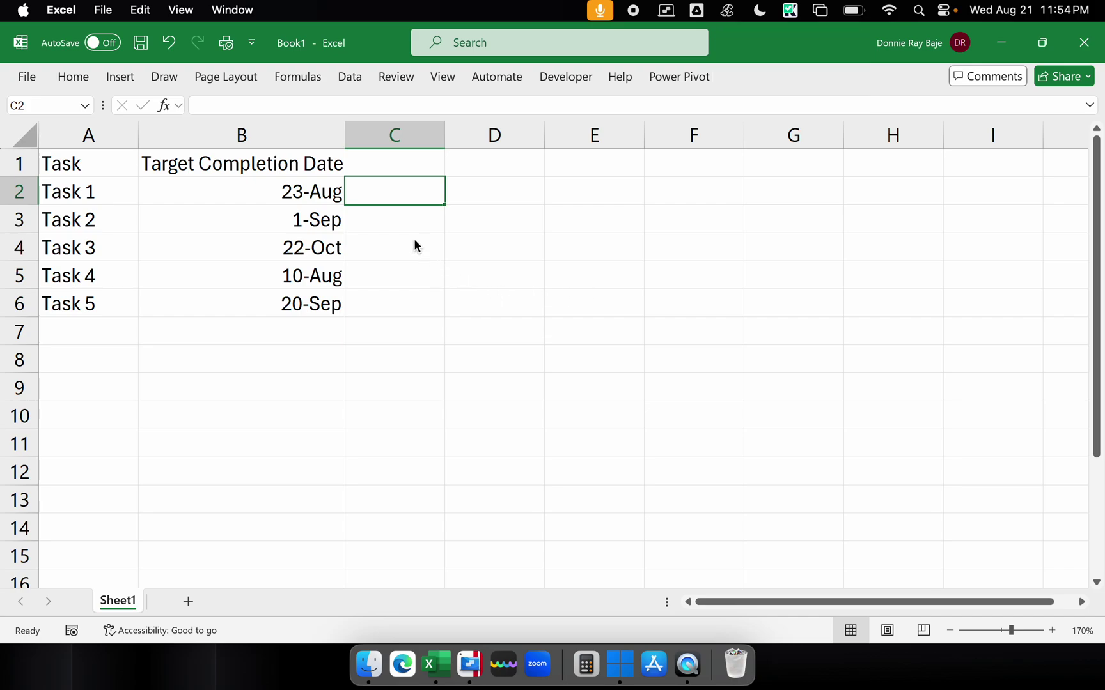
Check Task 2's date in B3, then select the target dates B2:B6
{"action": "left_click", "coordinate": [336, 217]}
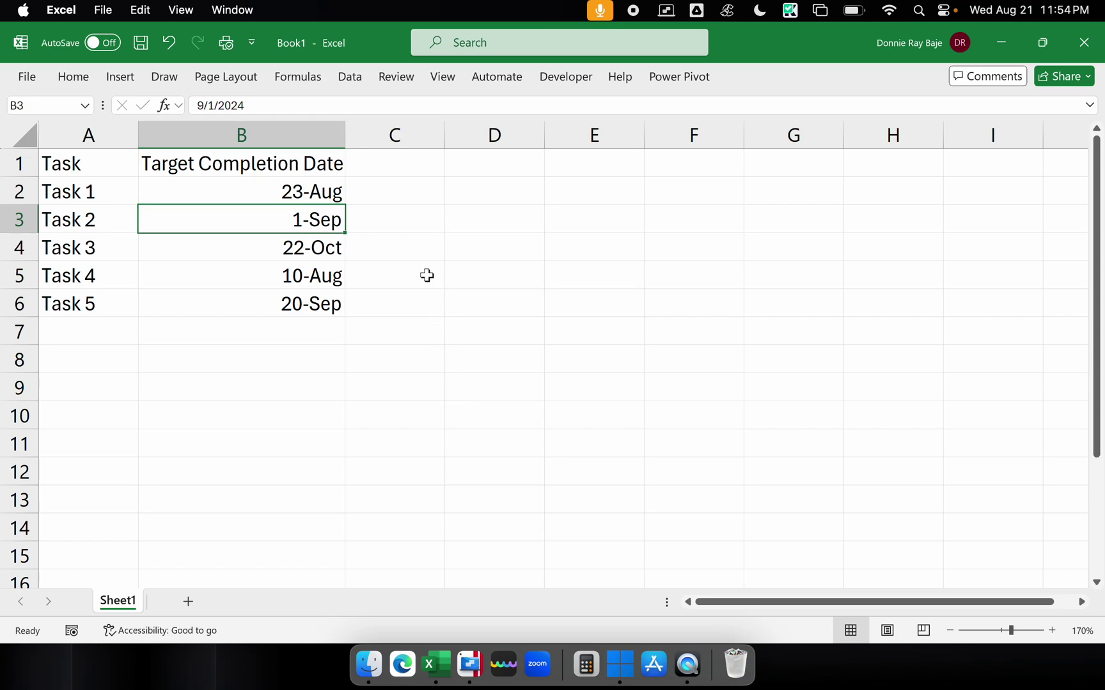
{"action": "left_click_drag", "start_coordinate": [315, 195], "coordinate": [305, 306]}
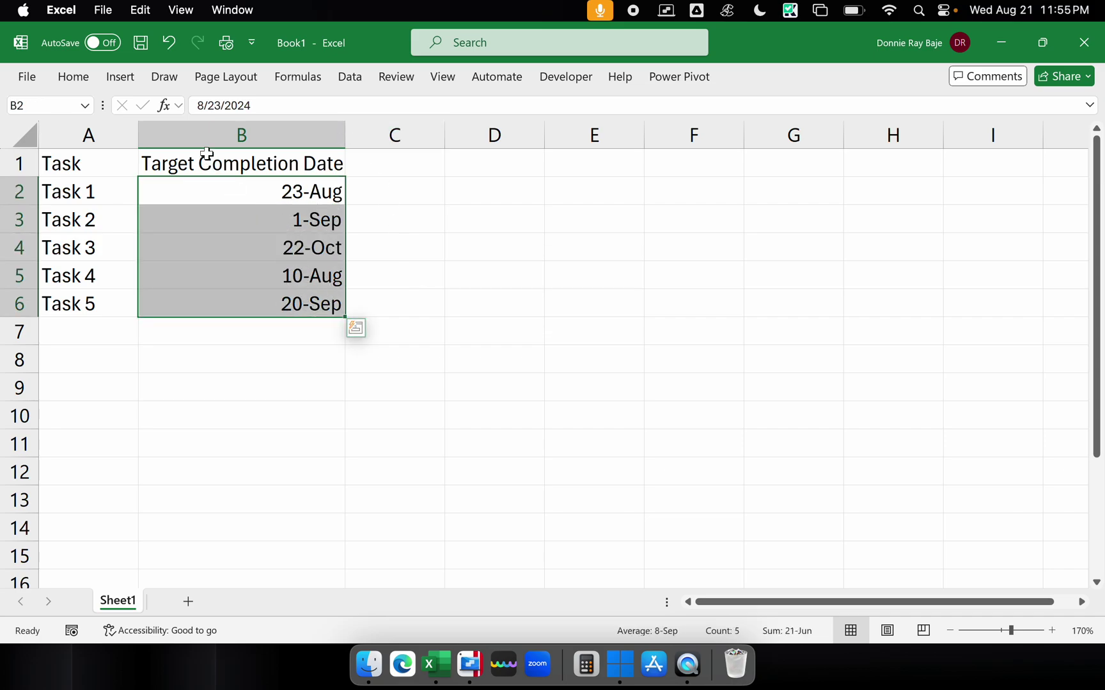
{"action": "left_click", "coordinate": [91, 79]}
{"action": "left_click", "coordinate": [553, 104]}
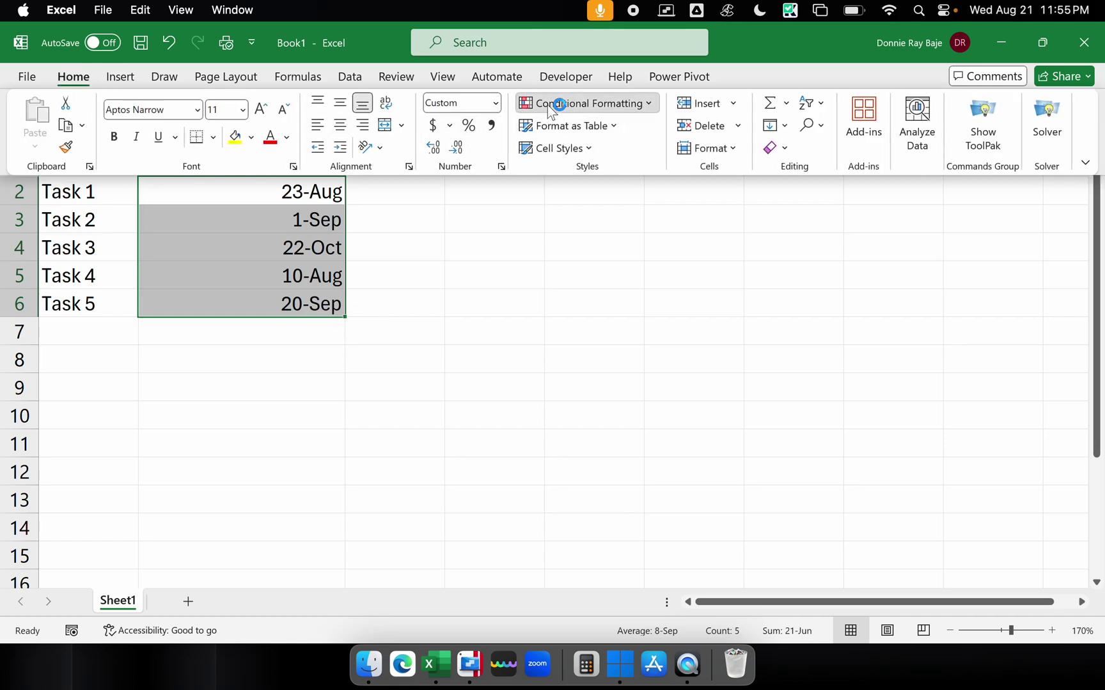
{"action": "left_click", "coordinate": [572, 135]}
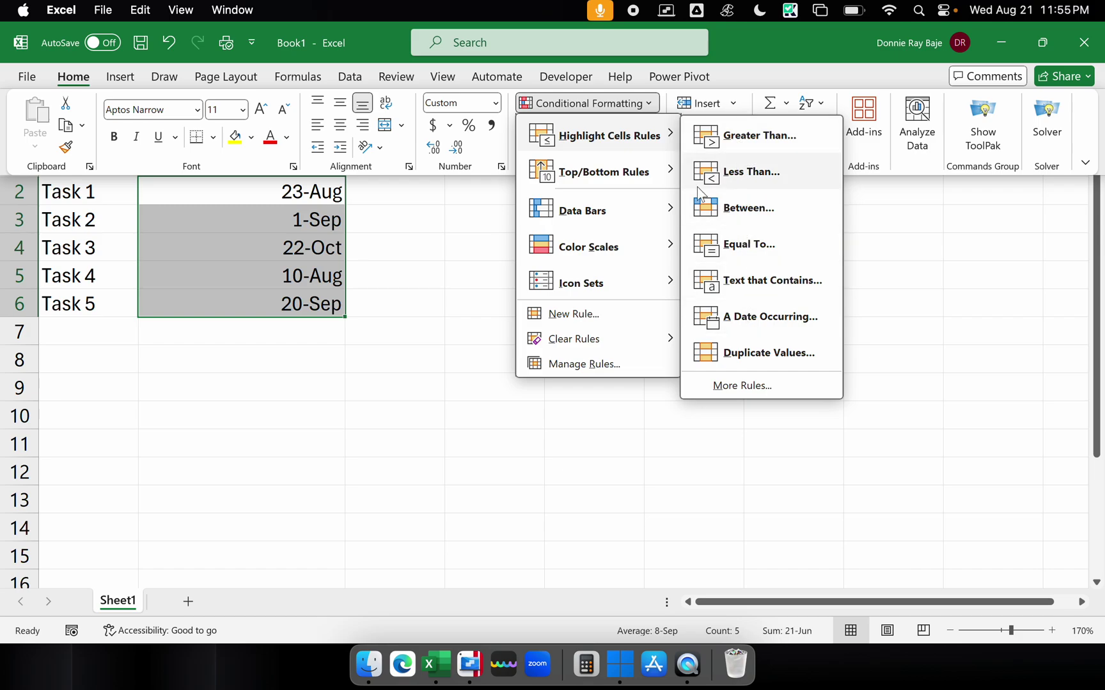
{"action": "left_click", "coordinate": [472, 290]}
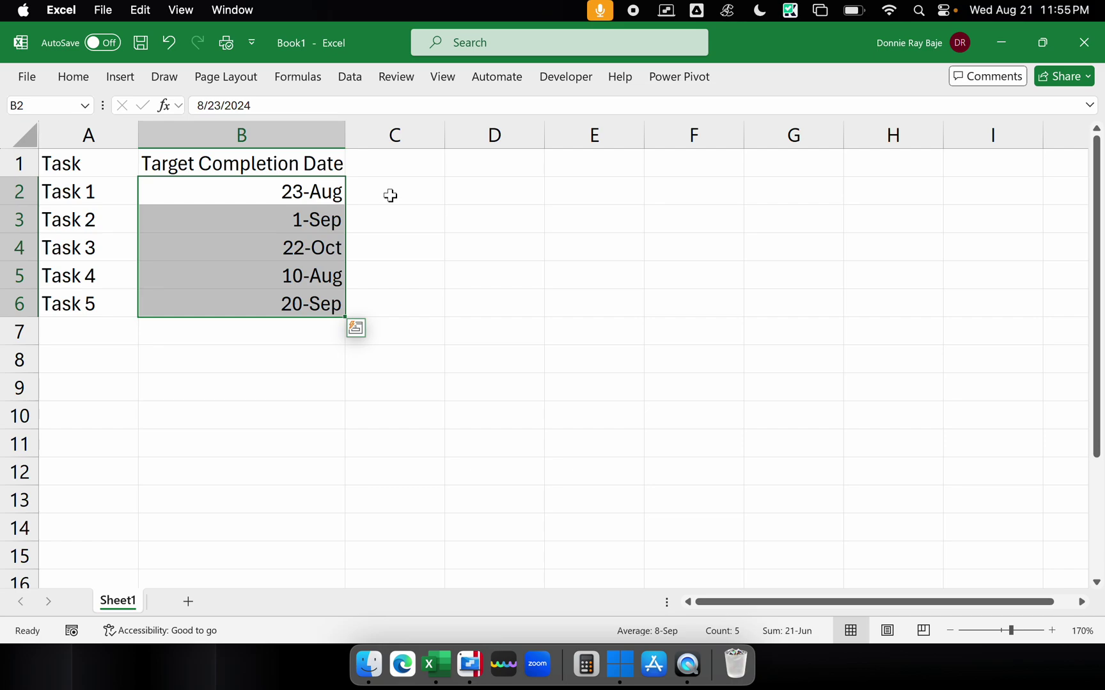
Enter =IF(B2-TODAY() in C2 and preview the values of B2 and TODAY()
{"action": "left_click", "coordinate": [391, 196]}
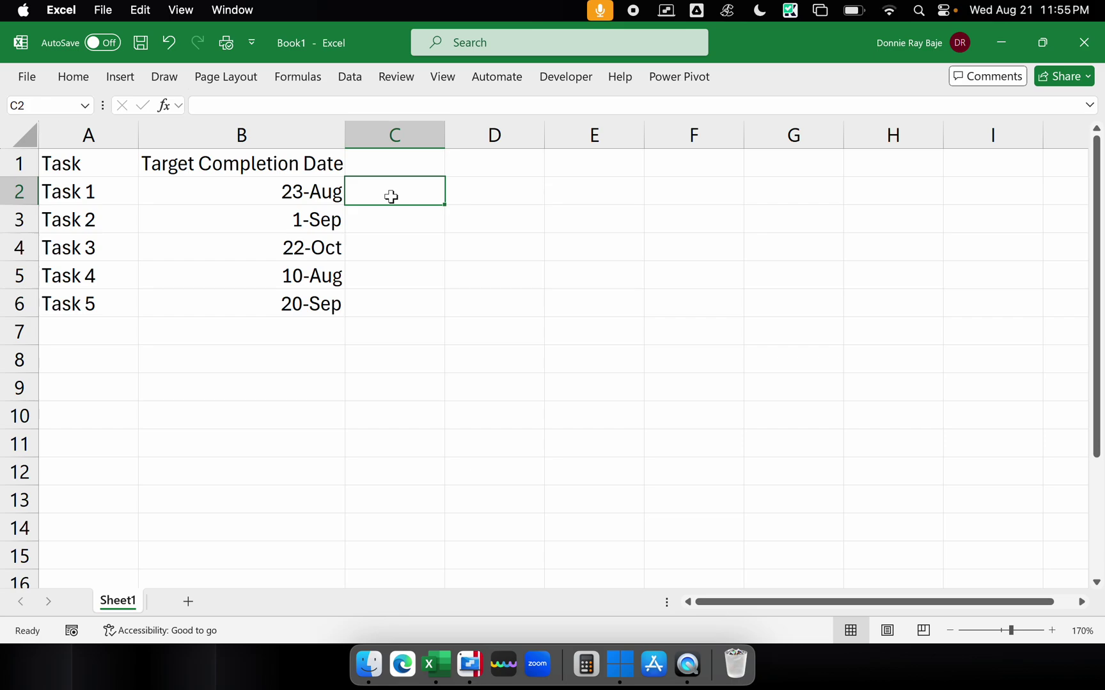
{"action": "type", "text": "="}
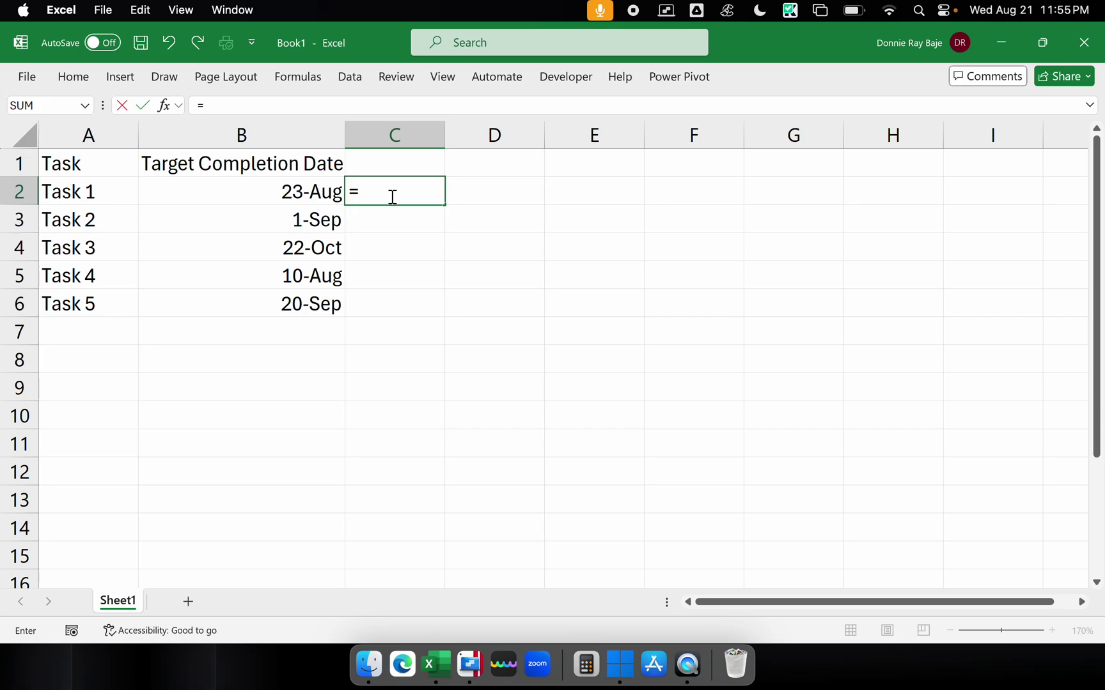
{"action": "type", "text": "IF("}
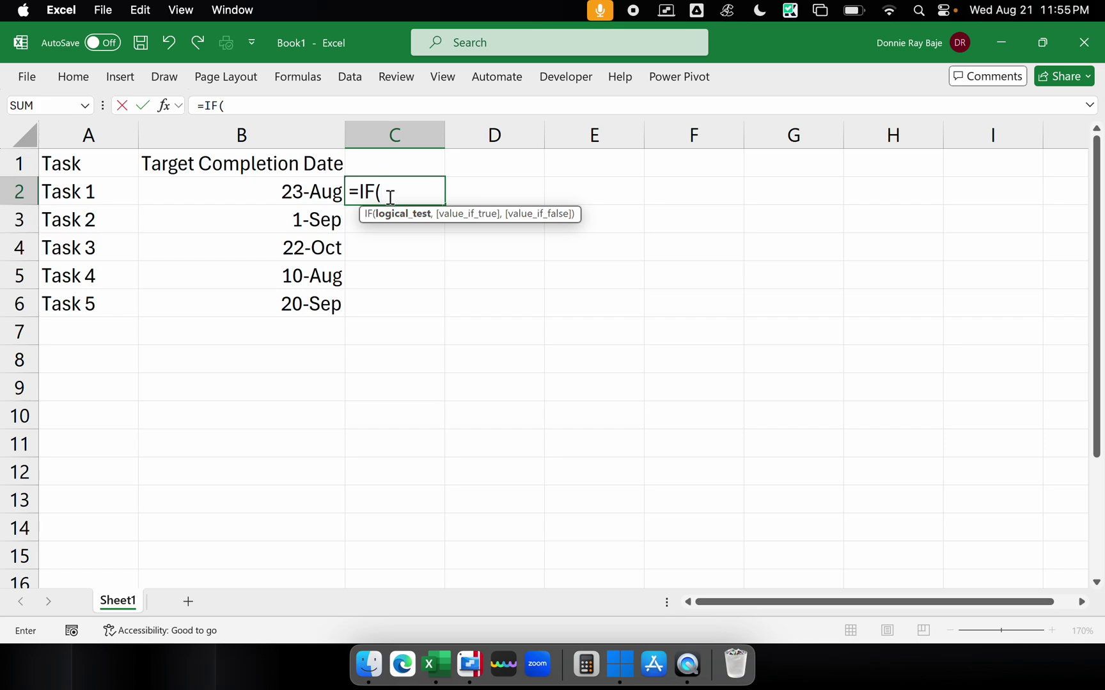
{"action": "left_click", "coordinate": [323, 194]}
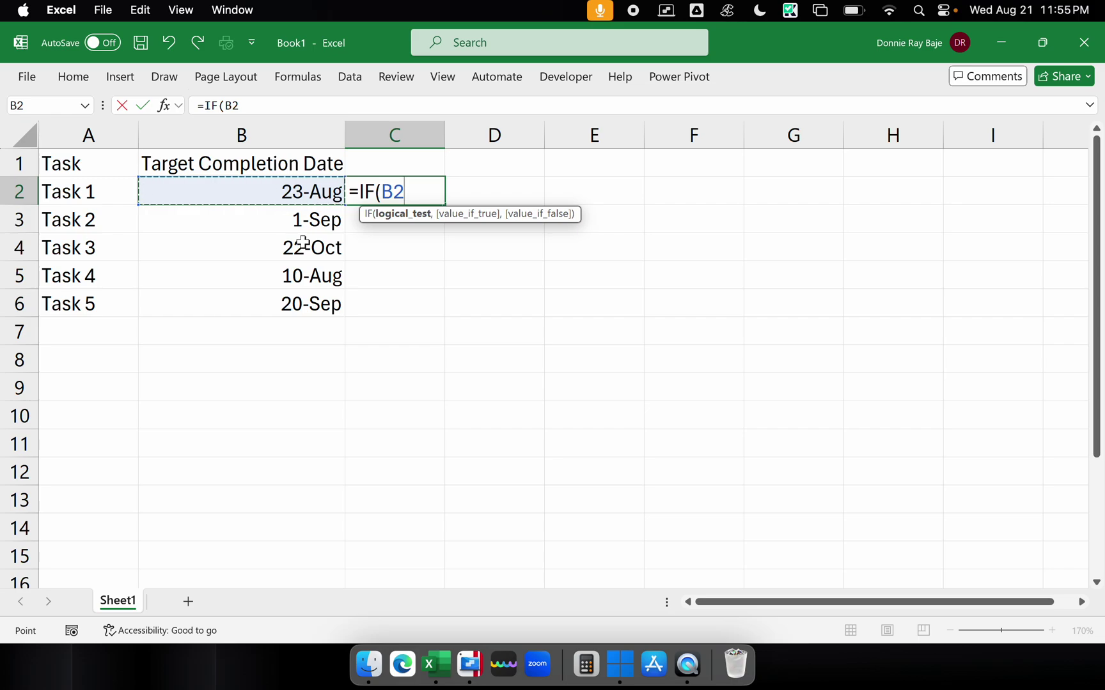
{"action": "type", "text": "-"}
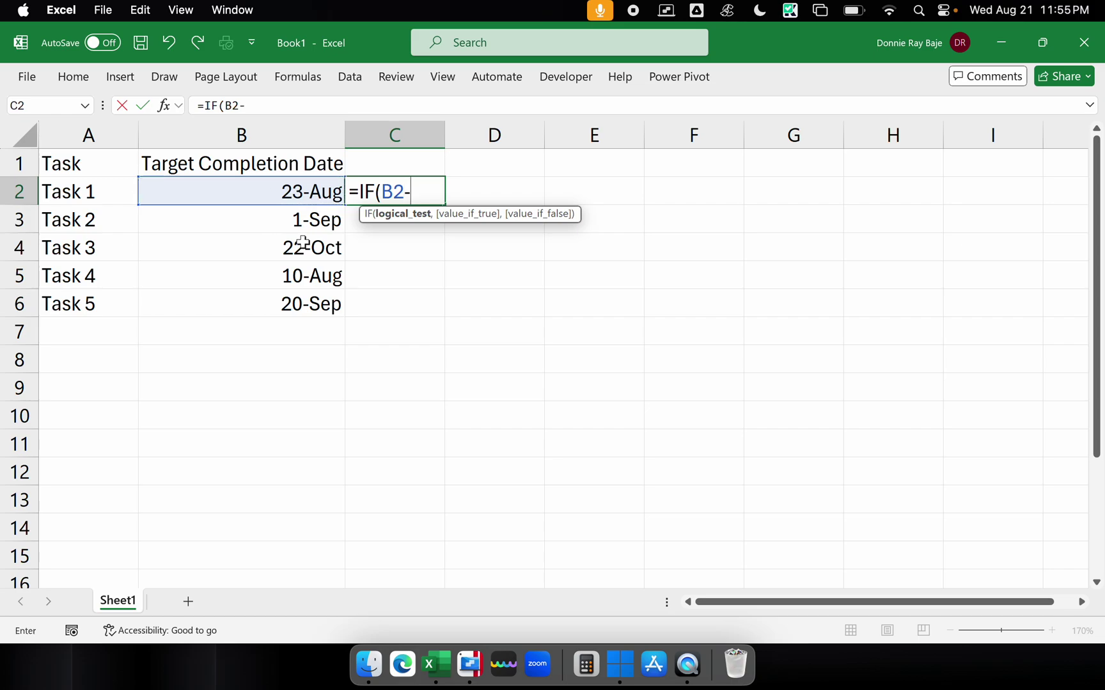
{"action": "type", "text": "TODA"}
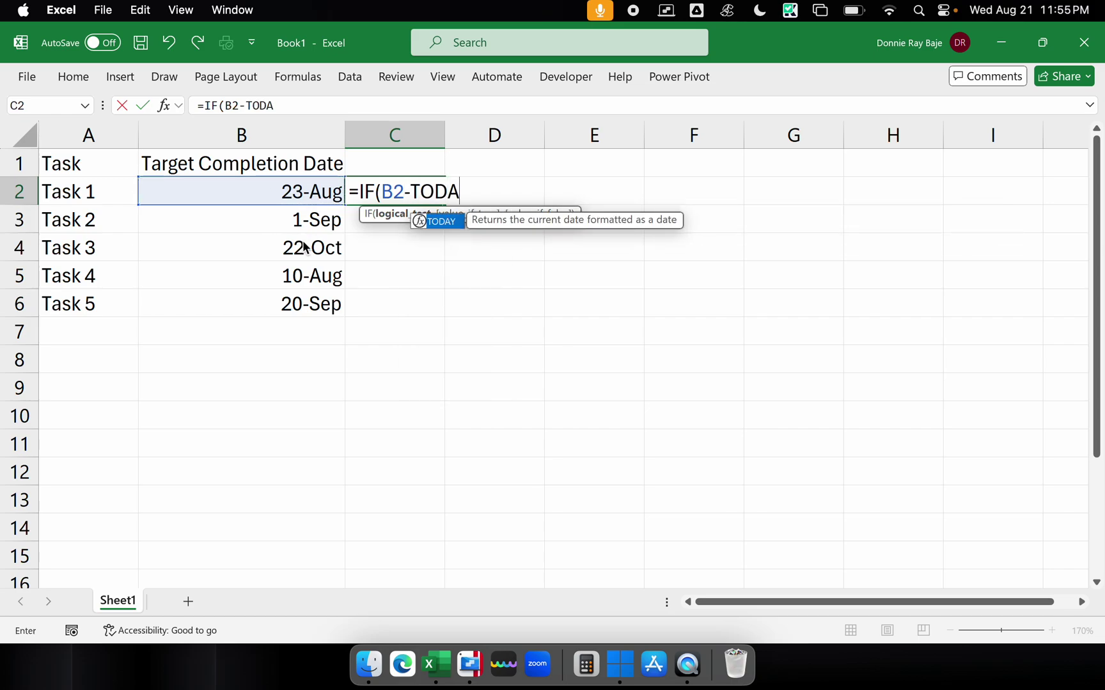
{"action": "type", "text": "Y()"}
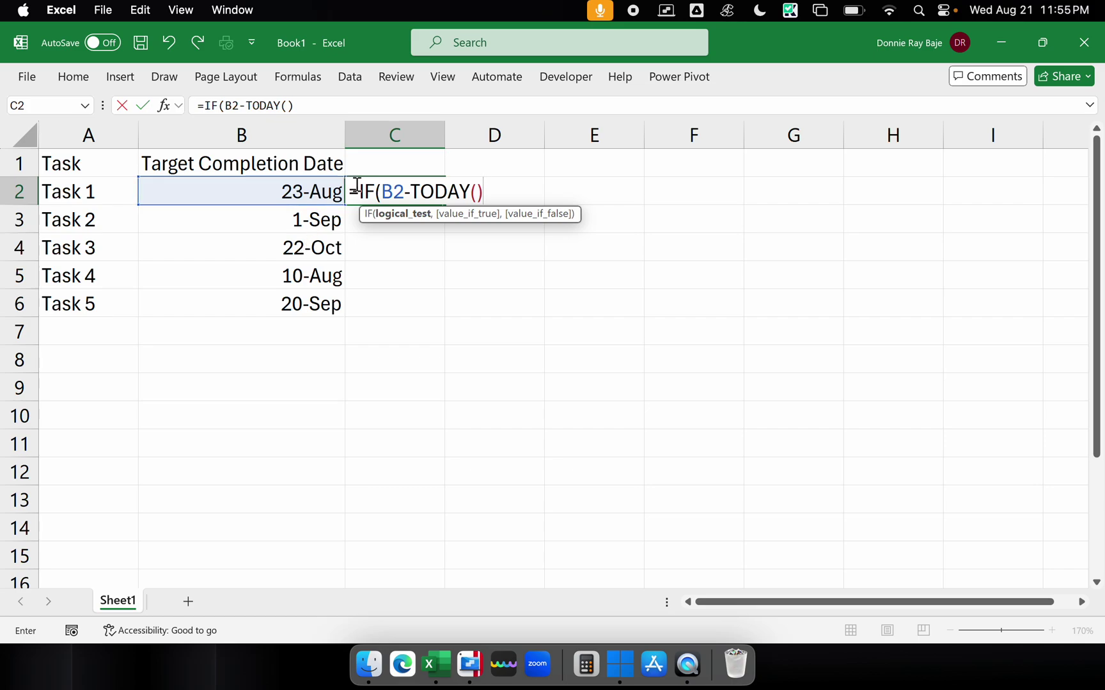
{"action": "left_click_drag", "start_coordinate": [382, 192], "coordinate": [482, 203]}
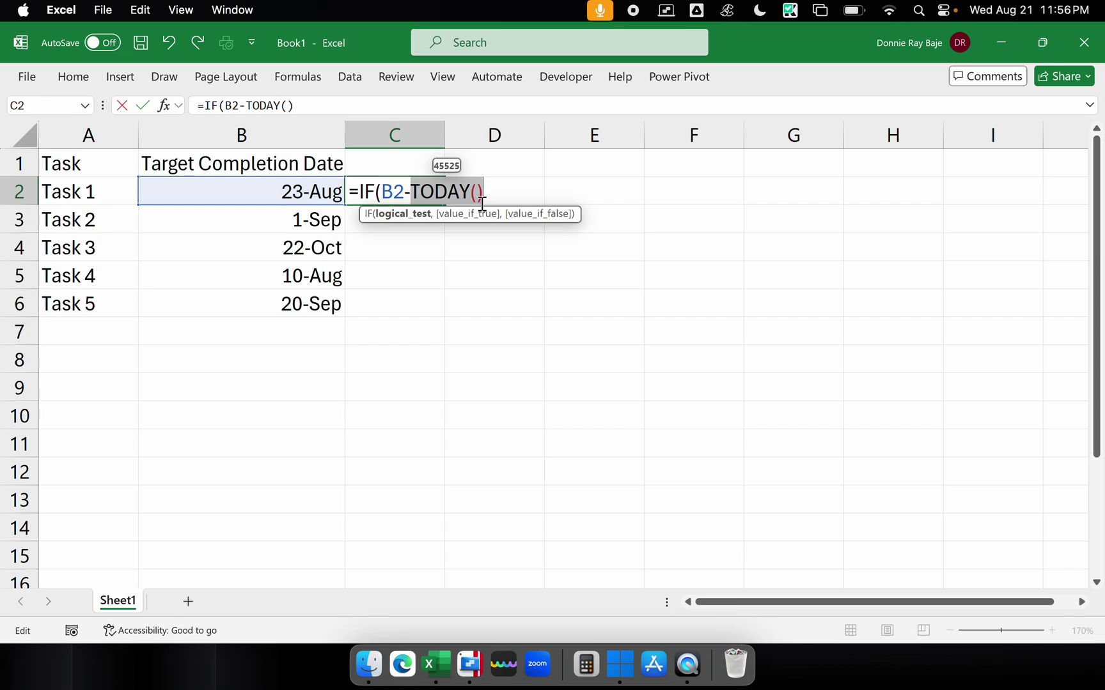
{"action": "double_click", "coordinate": [397, 192]}
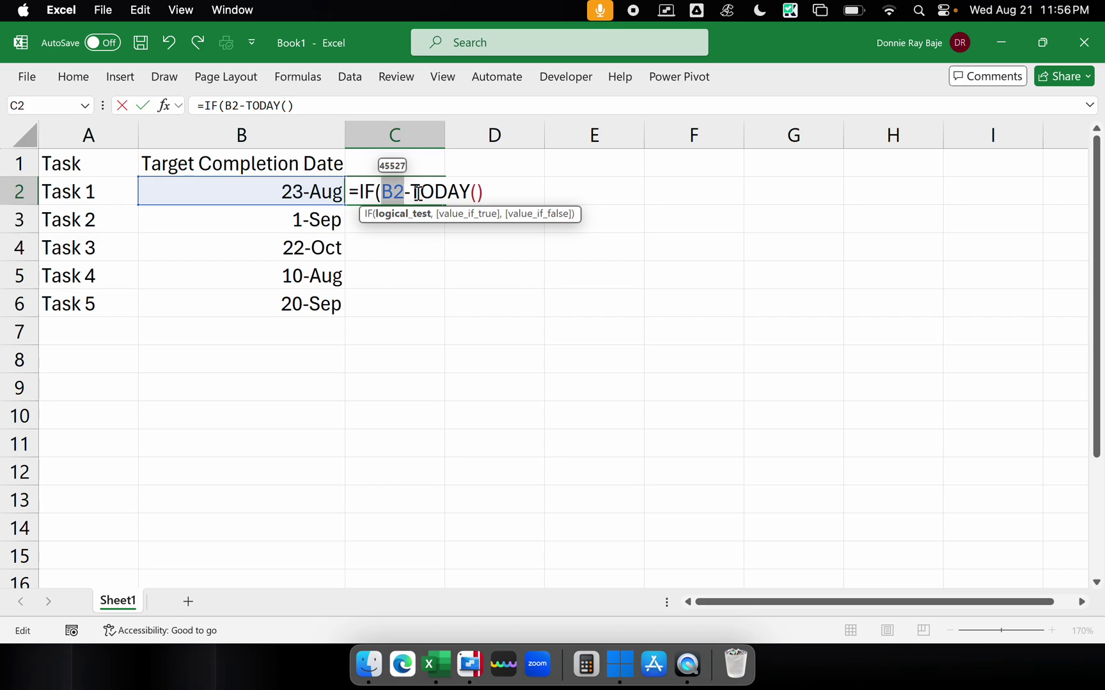
{"action": "left_click_drag", "start_coordinate": [418, 193], "coordinate": [493, 193]}
{"action": "left_click", "coordinate": [498, 195]}
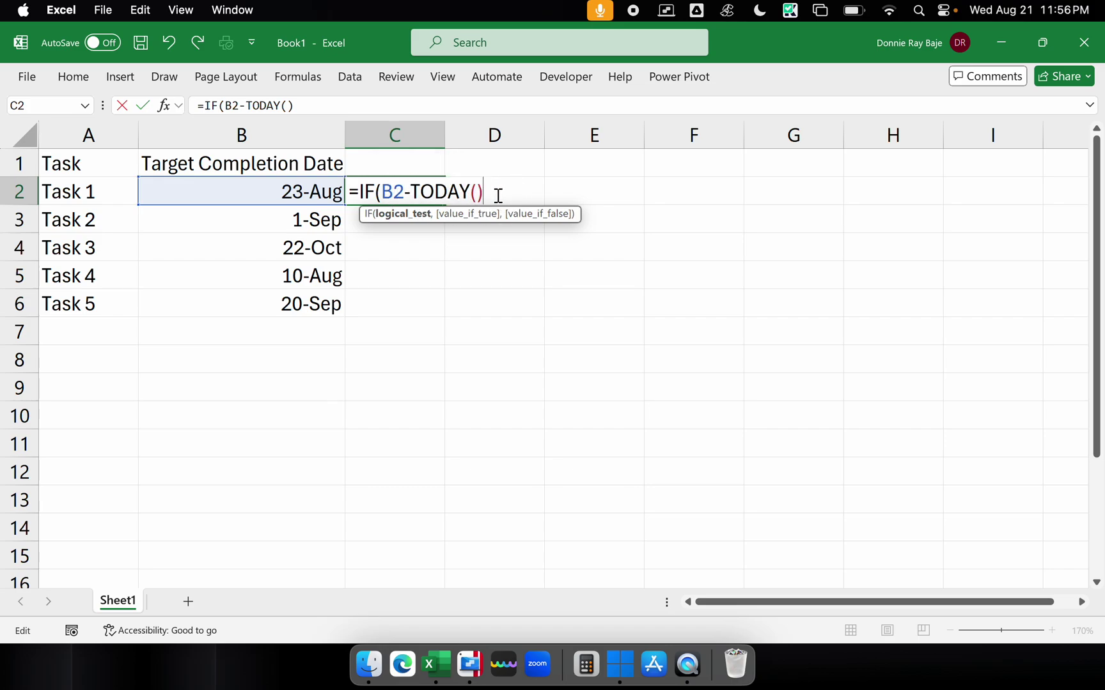
Complete C2 as =IF(B2-TODAY()<30,"Ending Soon!","") and commit it
{"action": "type", "text": "<30,"}
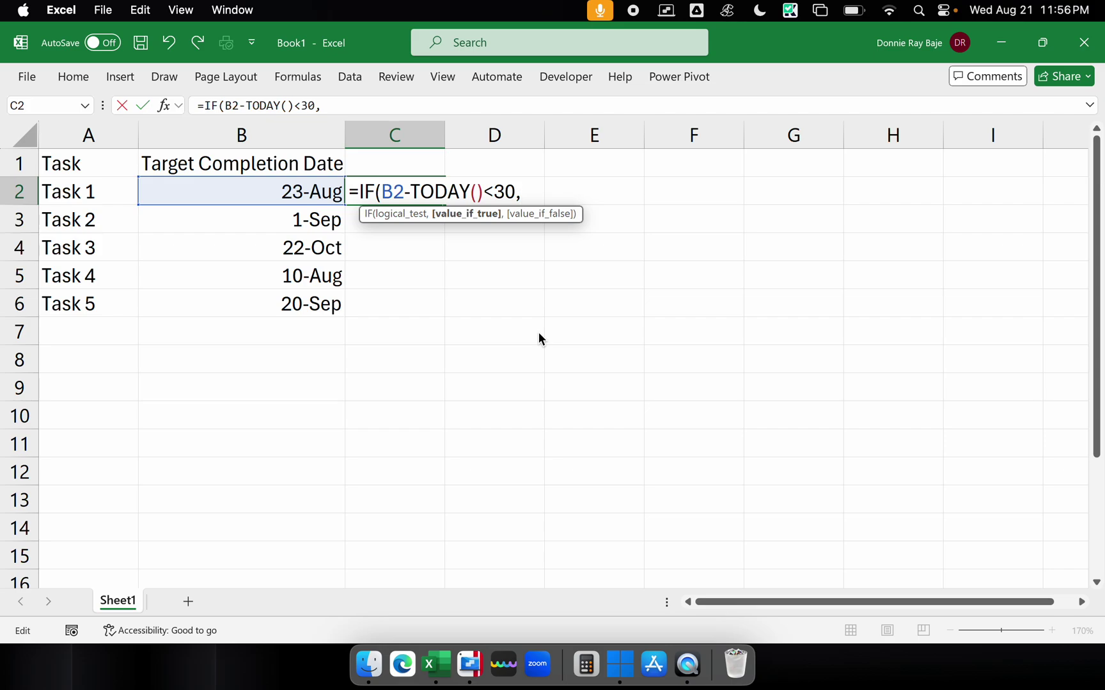
{"action": "type", "text": "\"Endin"}
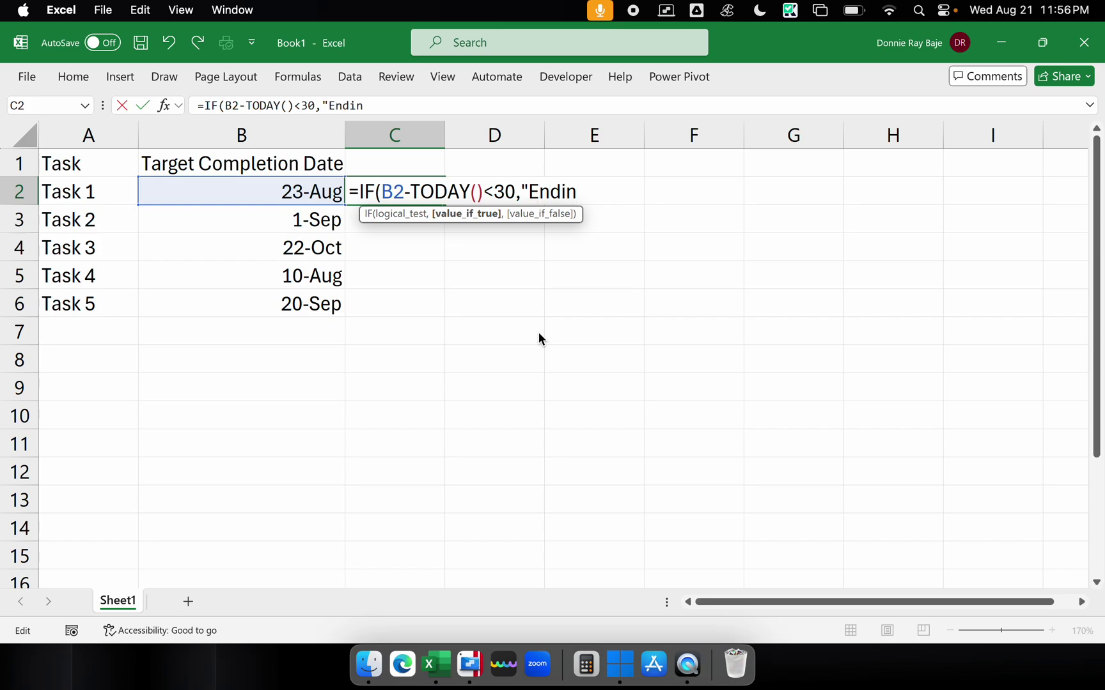
{"action": "type", "text": "g Soo"}
{"action": "key", "text": "BackSpace"}
{"action": "key", "text": "BackSpace"}
{"action": "type", "text": "Soon"}
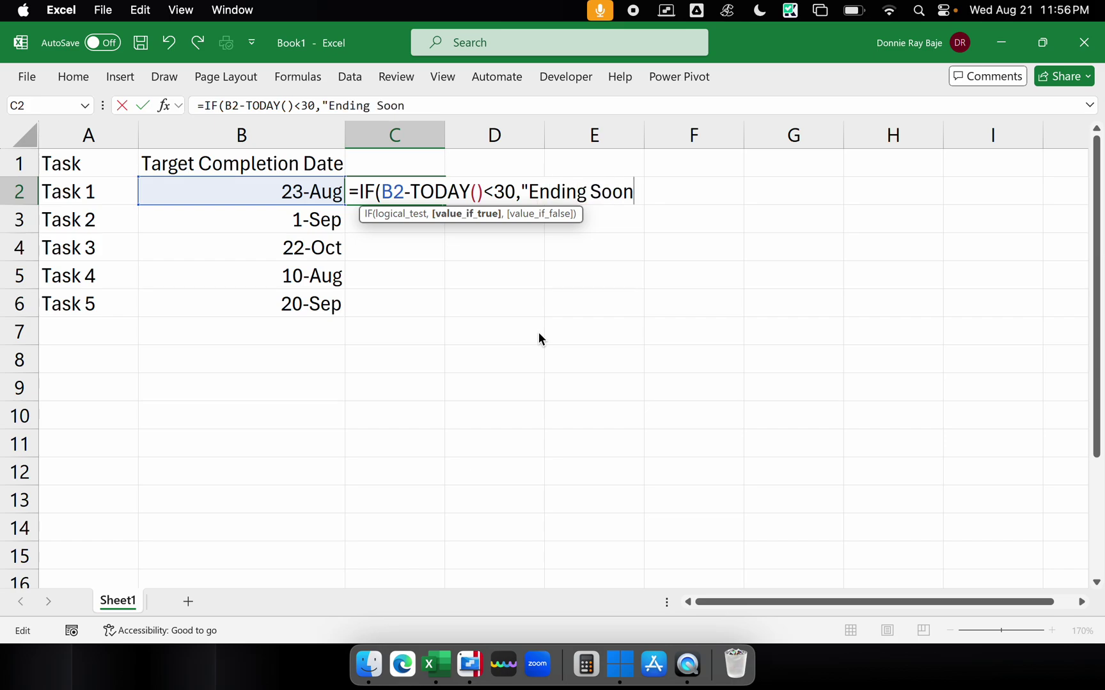
{"action": "type", "text": "!\","}
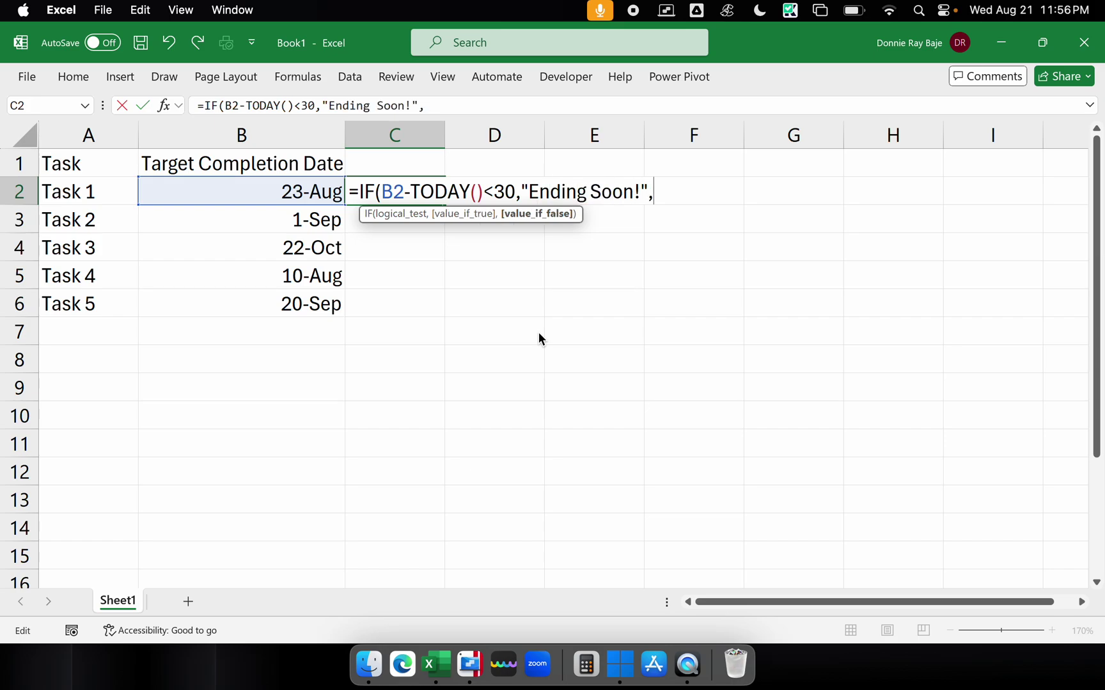
{"action": "type", "text": "\"\")"}
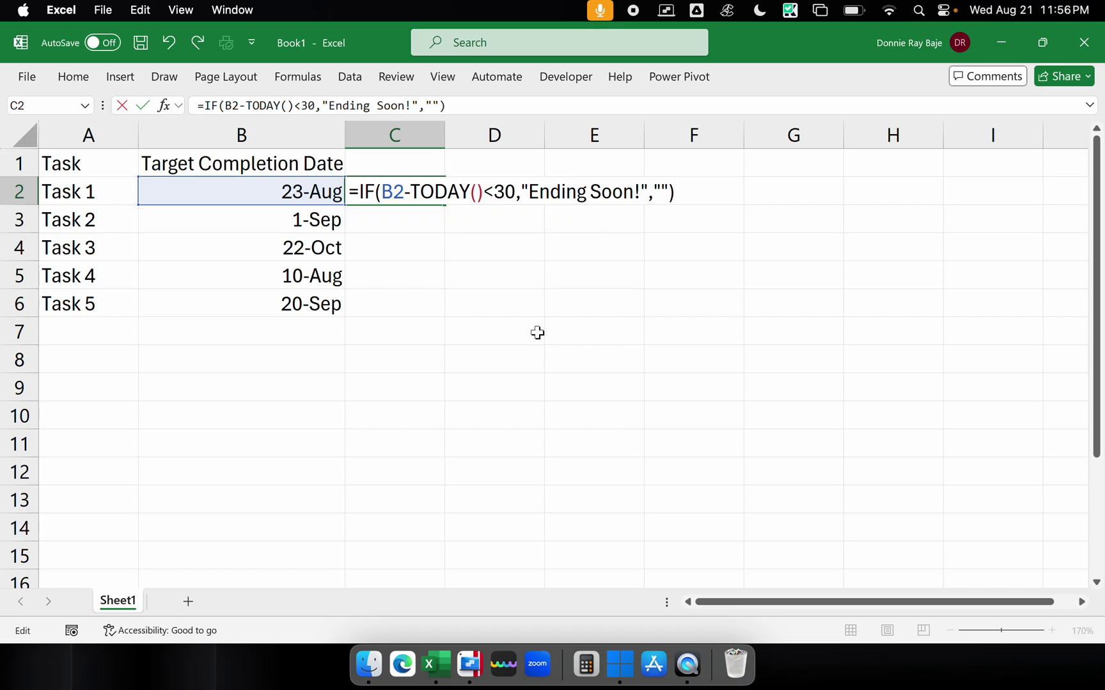
{"action": "double_click", "coordinate": [397, 192]}
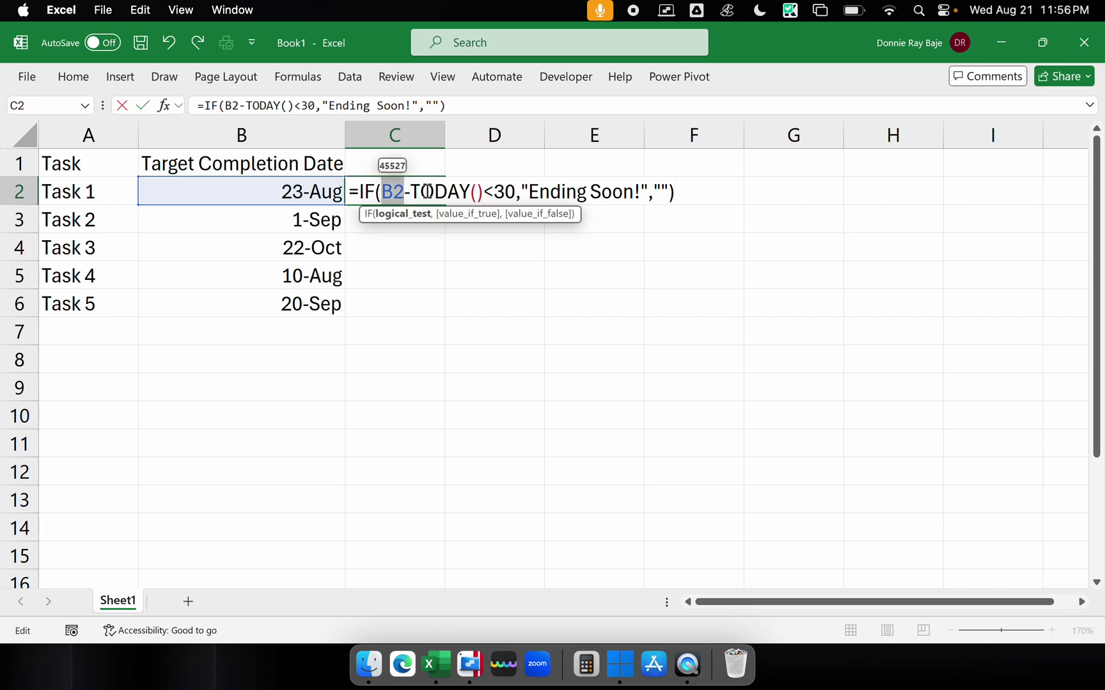
{"action": "left_click_drag", "start_coordinate": [412, 191], "coordinate": [493, 192]}
{"action": "left_click", "coordinate": [493, 192]}
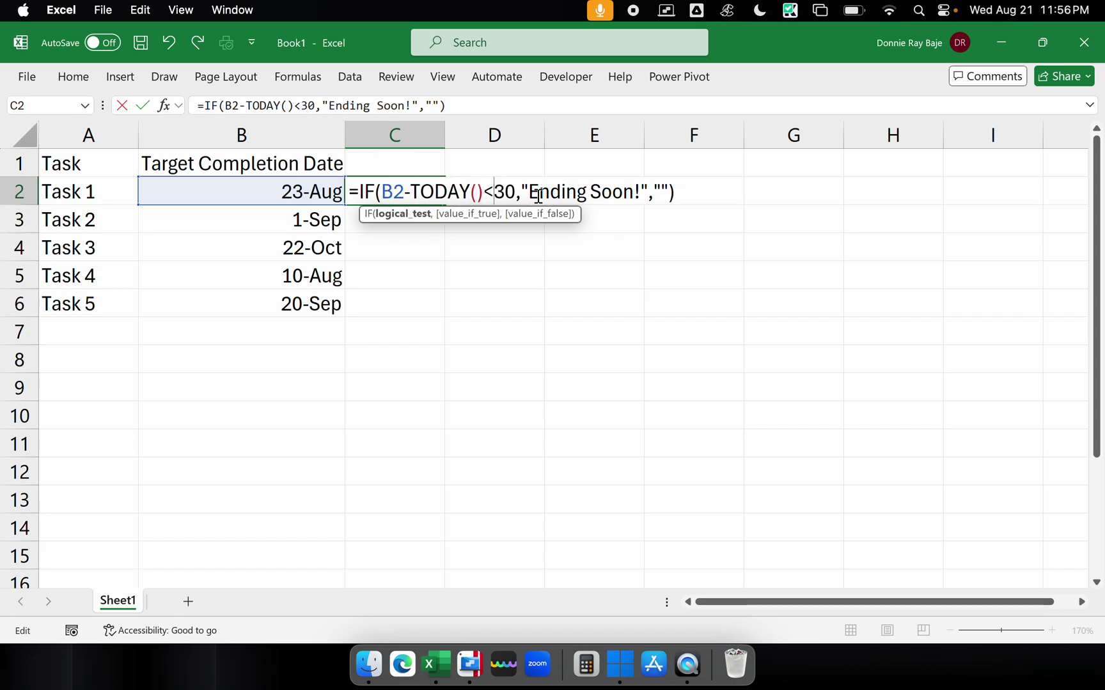
{"action": "left_click", "coordinate": [538, 194]}
{"action": "key", "text": "Return"}
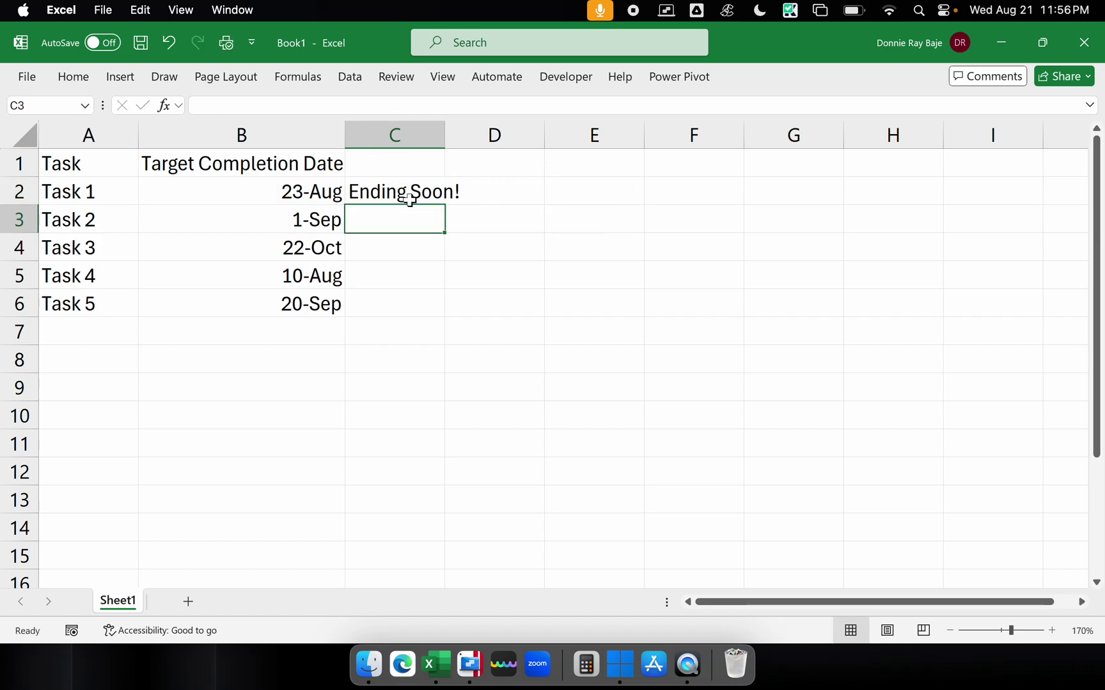
Fill C2's IF formula down to C6 and check the dates in B3, B4 and B6
{"action": "left_click", "coordinate": [333, 191]}
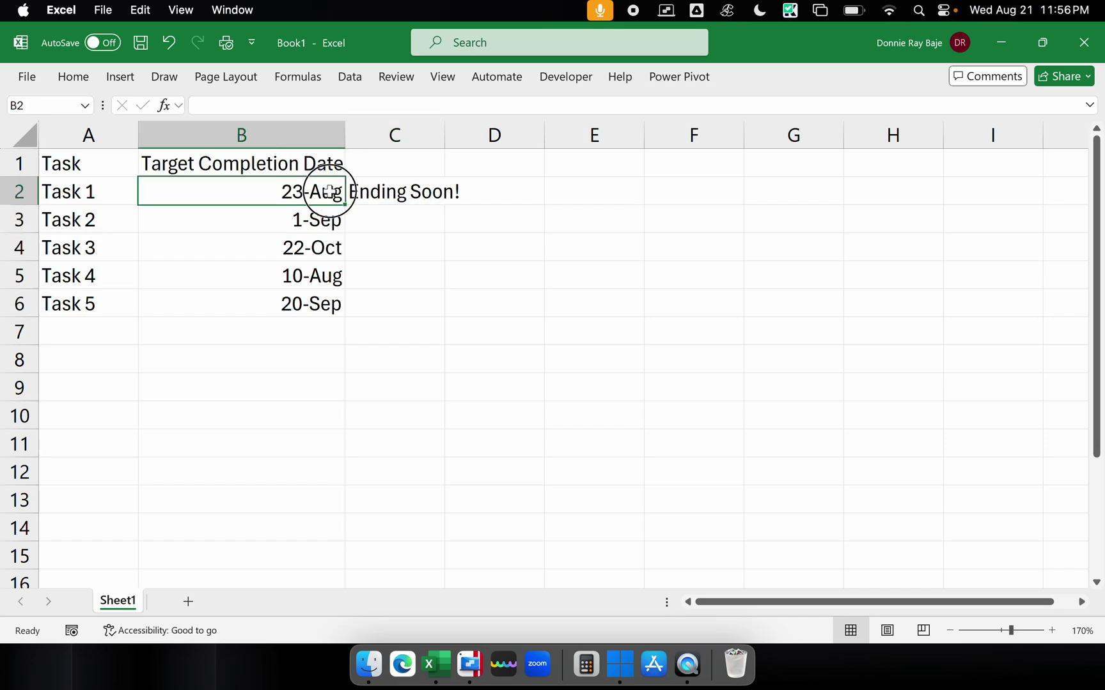
{"action": "left_click", "coordinate": [393, 191]}
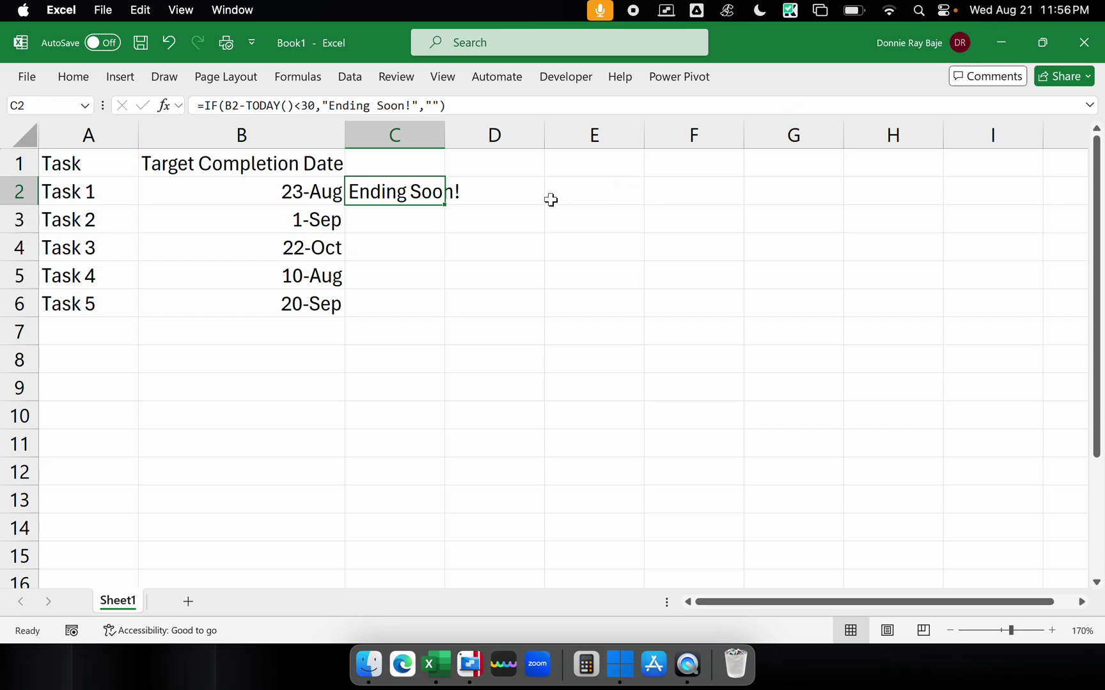
{"action": "left_click_drag", "start_coordinate": [445, 206], "coordinate": [429, 314]}
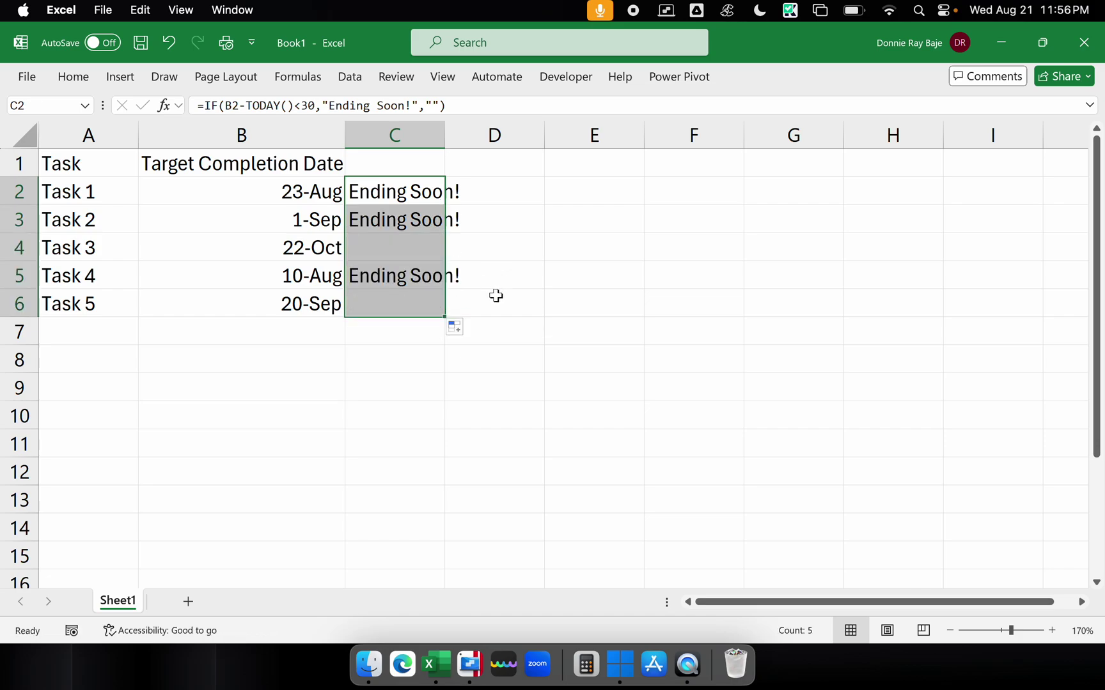
{"action": "left_click", "coordinate": [326, 216]}
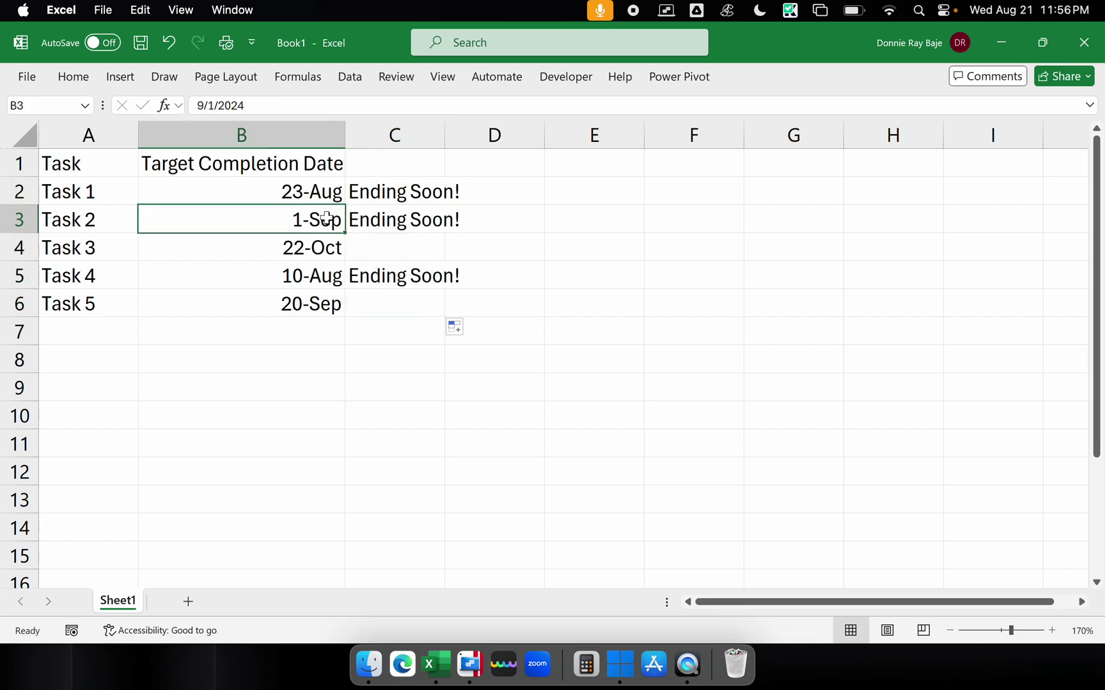
{"action": "left_click", "coordinate": [382, 219]}
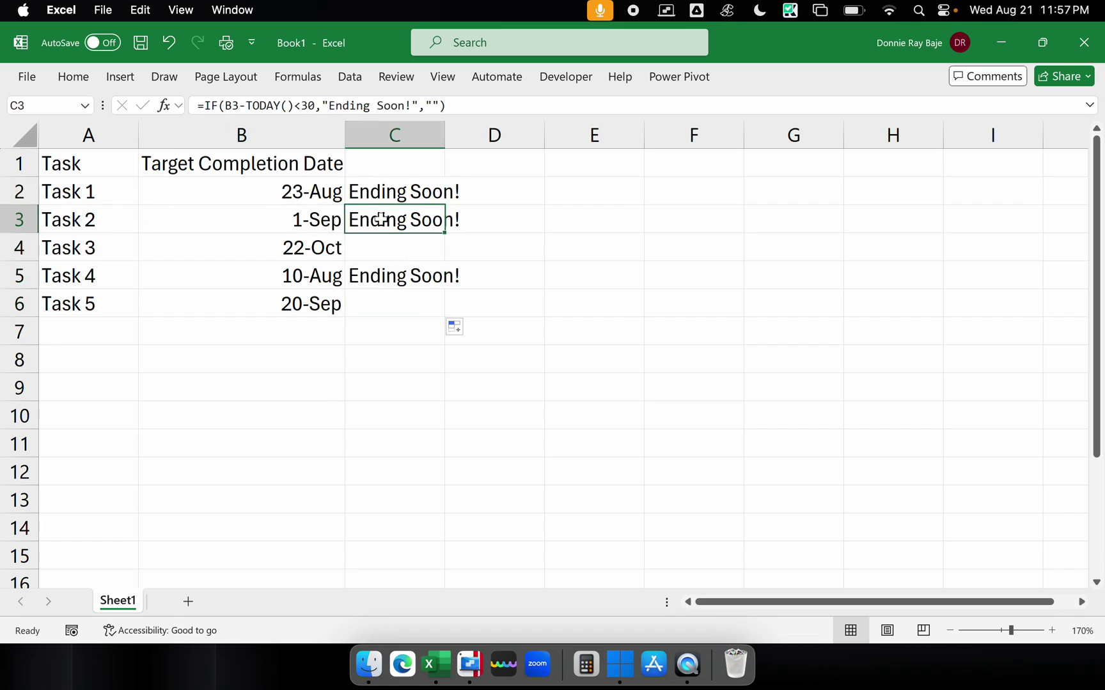
{"action": "left_click", "coordinate": [319, 249]}
{"action": "left_click", "coordinate": [313, 304]}
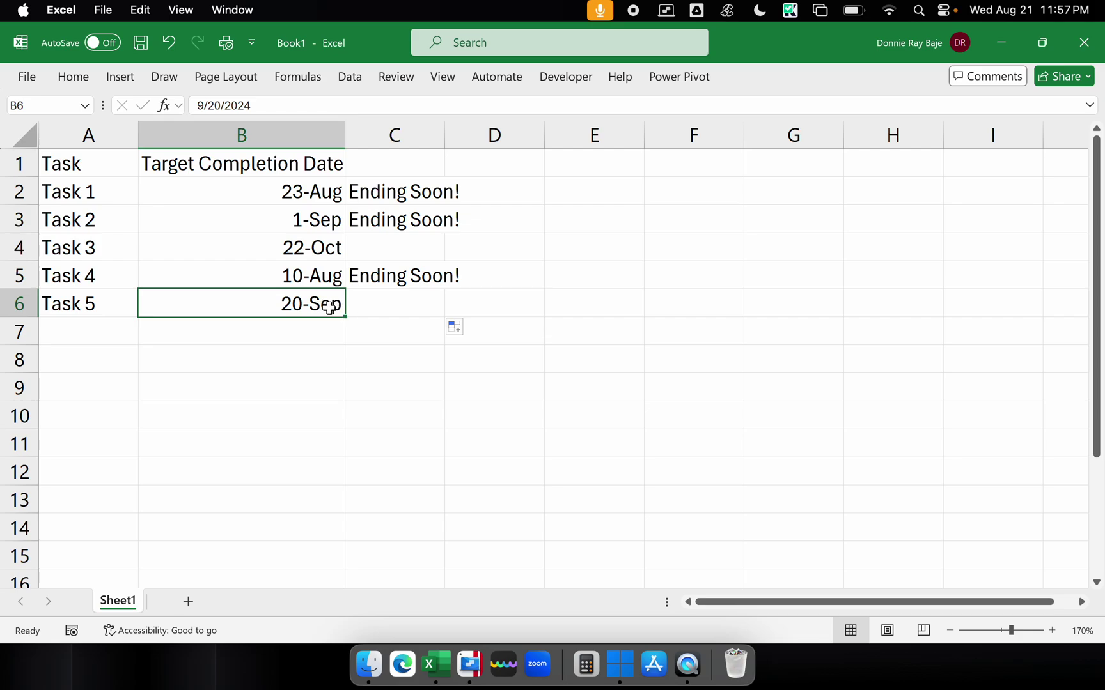
Change C2's test from <30 to <=30 and refill the formula down to C6
{"action": "double_click", "coordinate": [396, 194]}
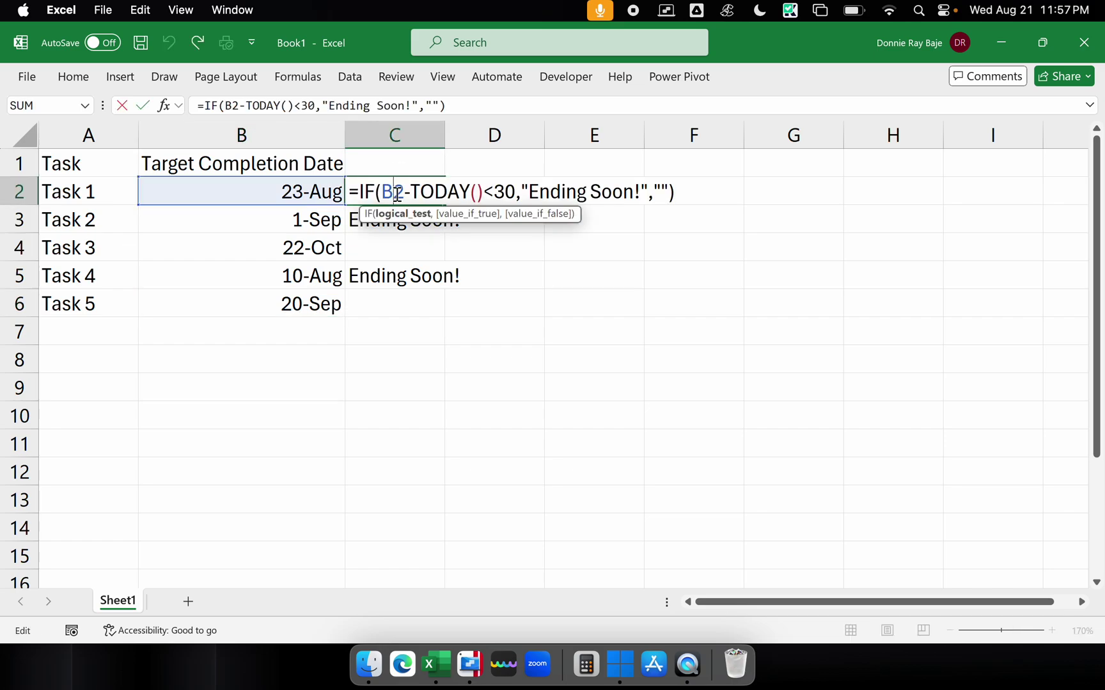
{"action": "left_click", "coordinate": [494, 192]}
{"action": "type", "text": "="}
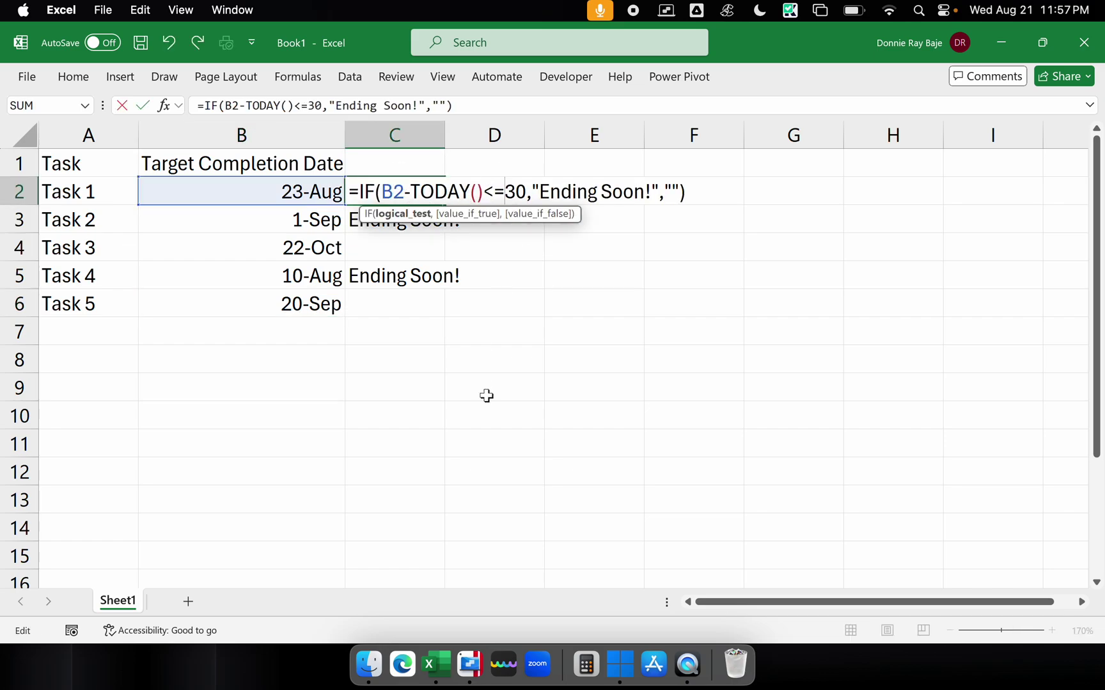
{"action": "key", "text": "Return"}
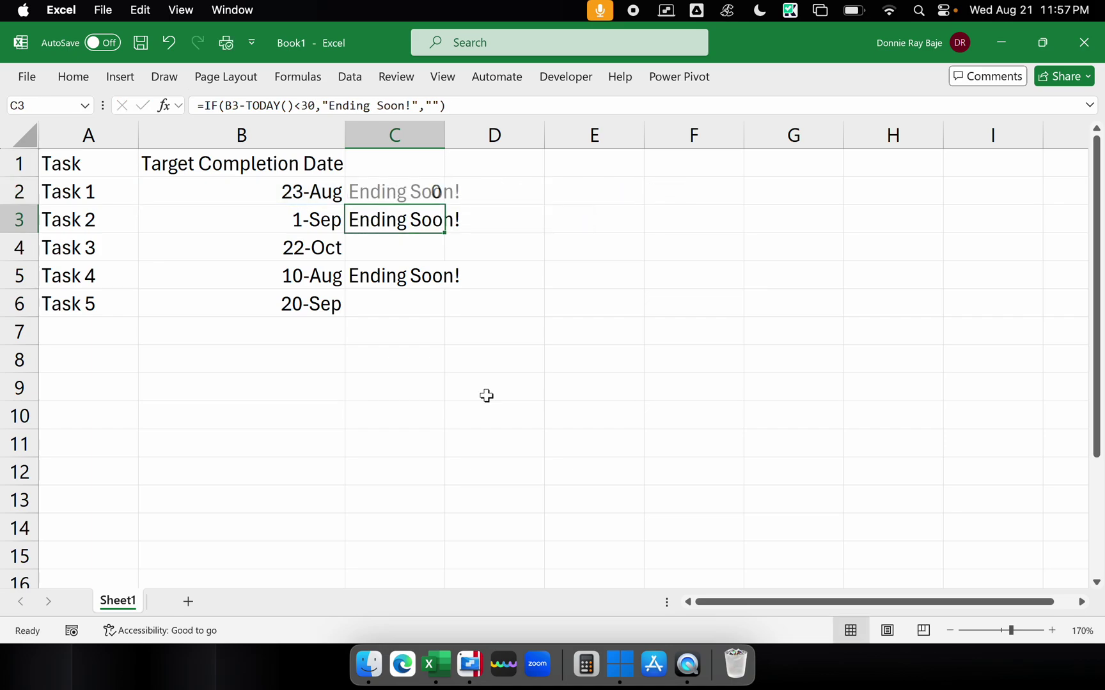
{"action": "left_click", "coordinate": [432, 197]}
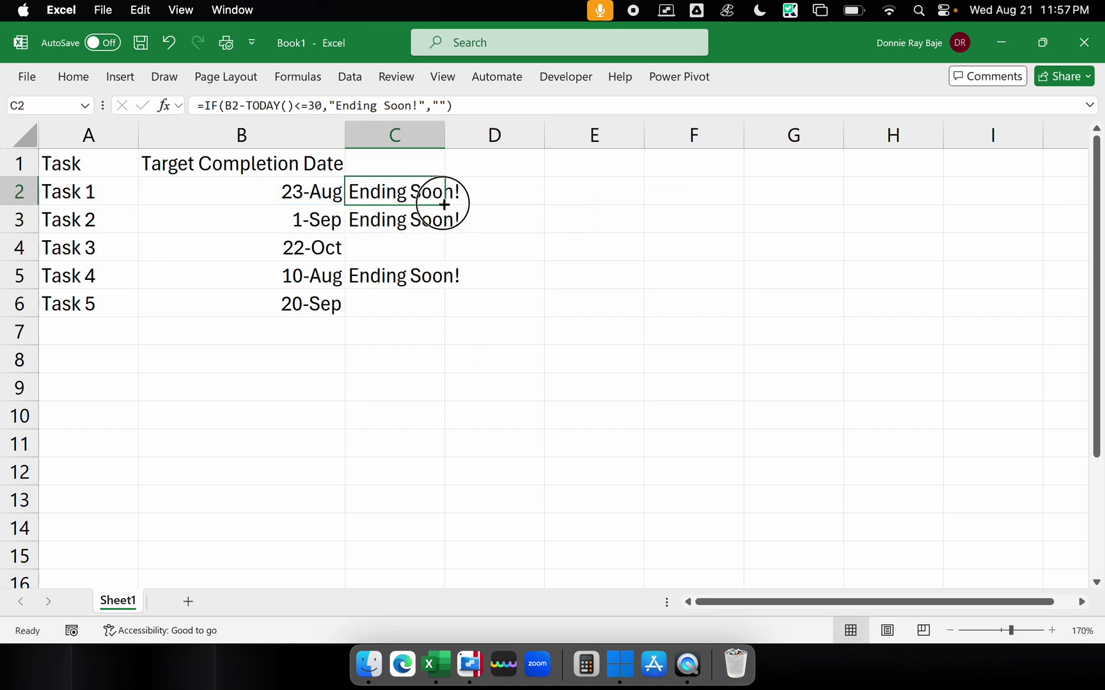
{"action": "left_click_drag", "start_coordinate": [446, 206], "coordinate": [435, 313]}
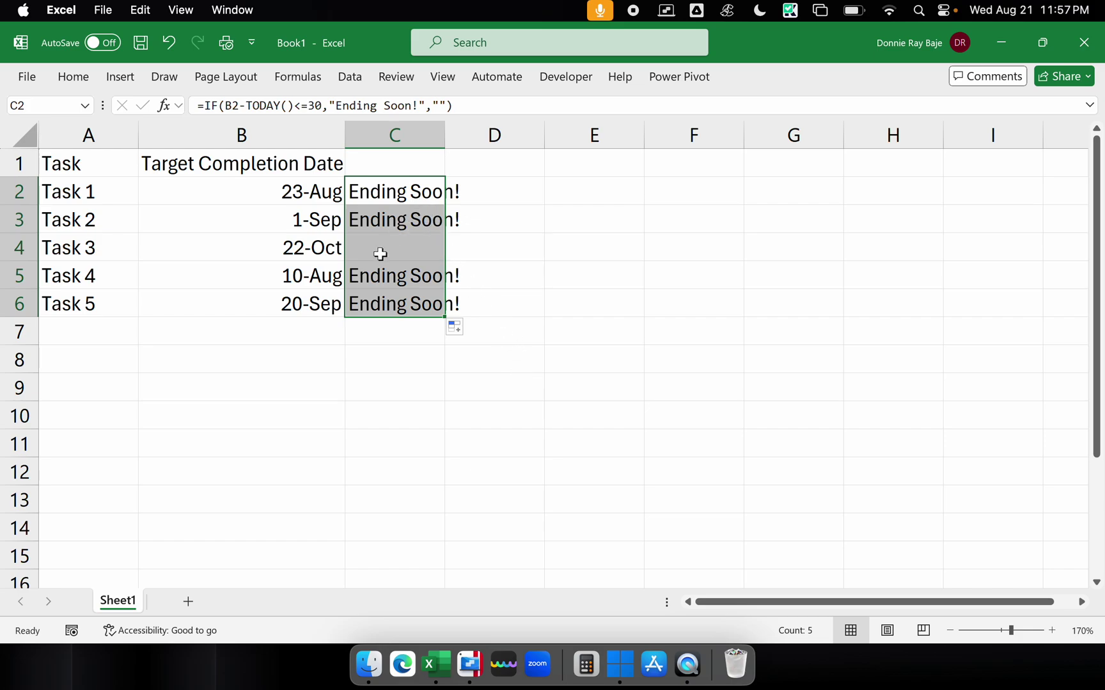
{"action": "left_click", "coordinate": [326, 301]}
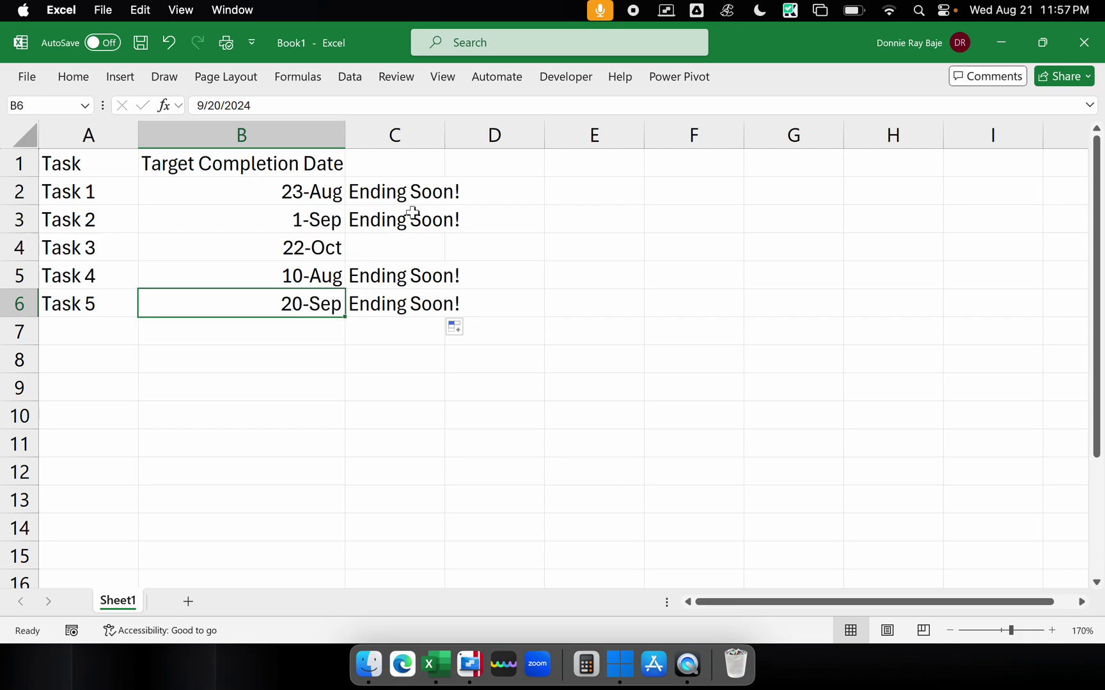
Widen column C to fit 'Ending Soon!' and recheck B5 and C2
{"action": "left_click_drag", "start_coordinate": [446, 136], "coordinate": [527, 144]}
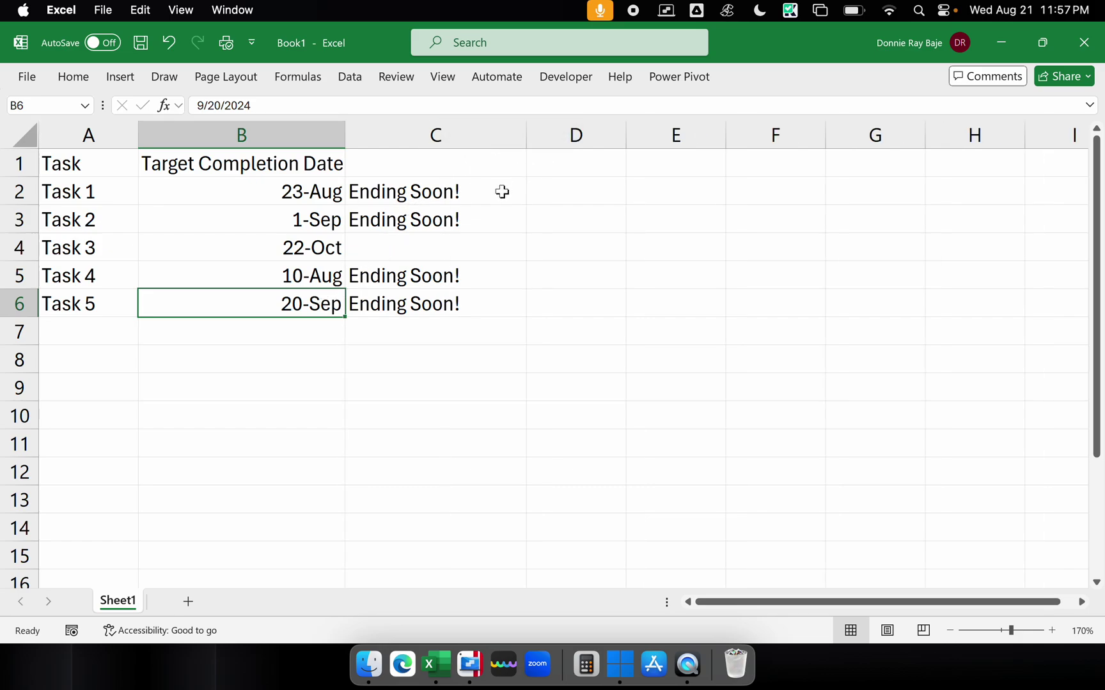
{"action": "left_click", "coordinate": [322, 277]}
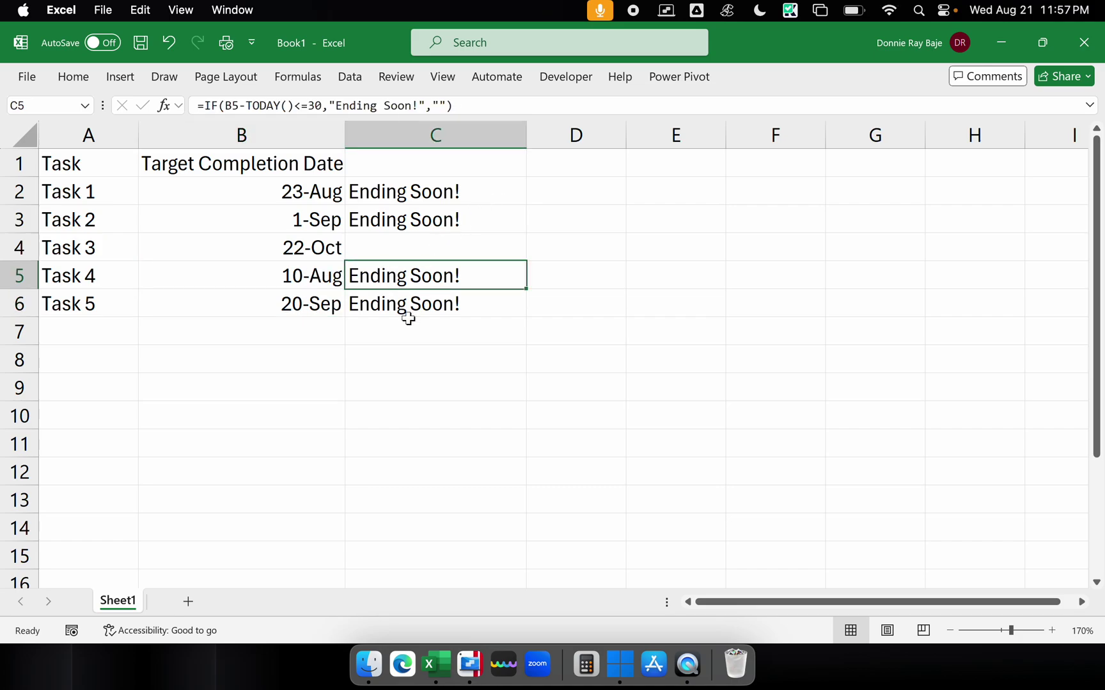
{"action": "left_click", "coordinate": [469, 189]}
Wrap C2's B2-TODAY()<=30 test inside an AND function
{"action": "double_click", "coordinate": [469, 189]}
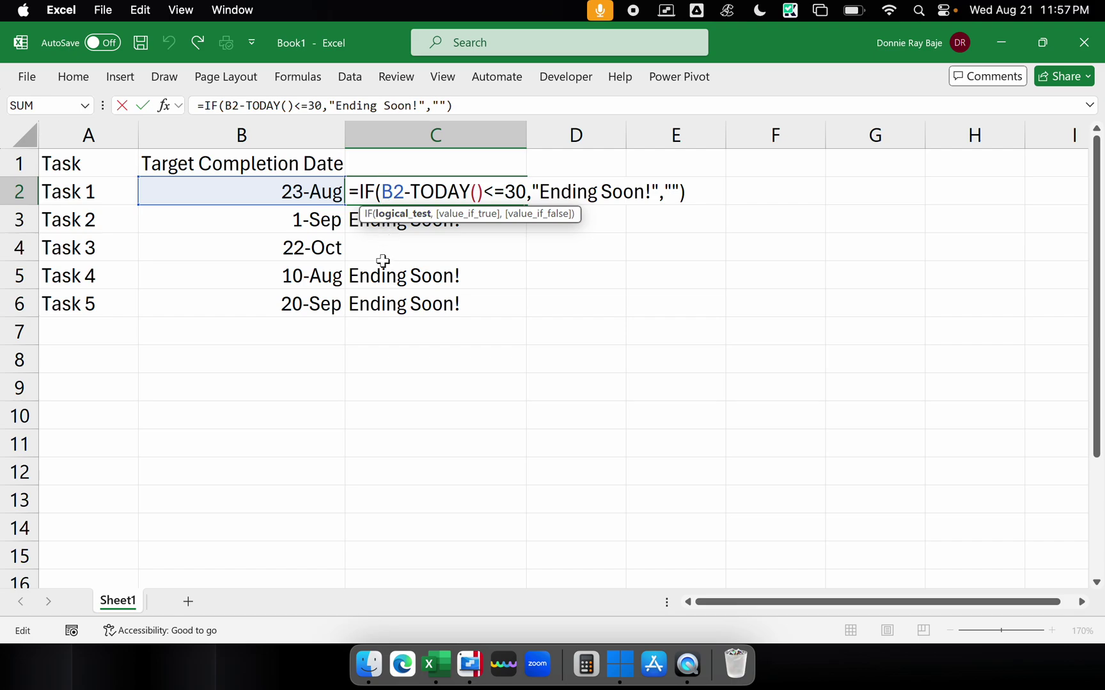
{"action": "type", "text": "AND("}
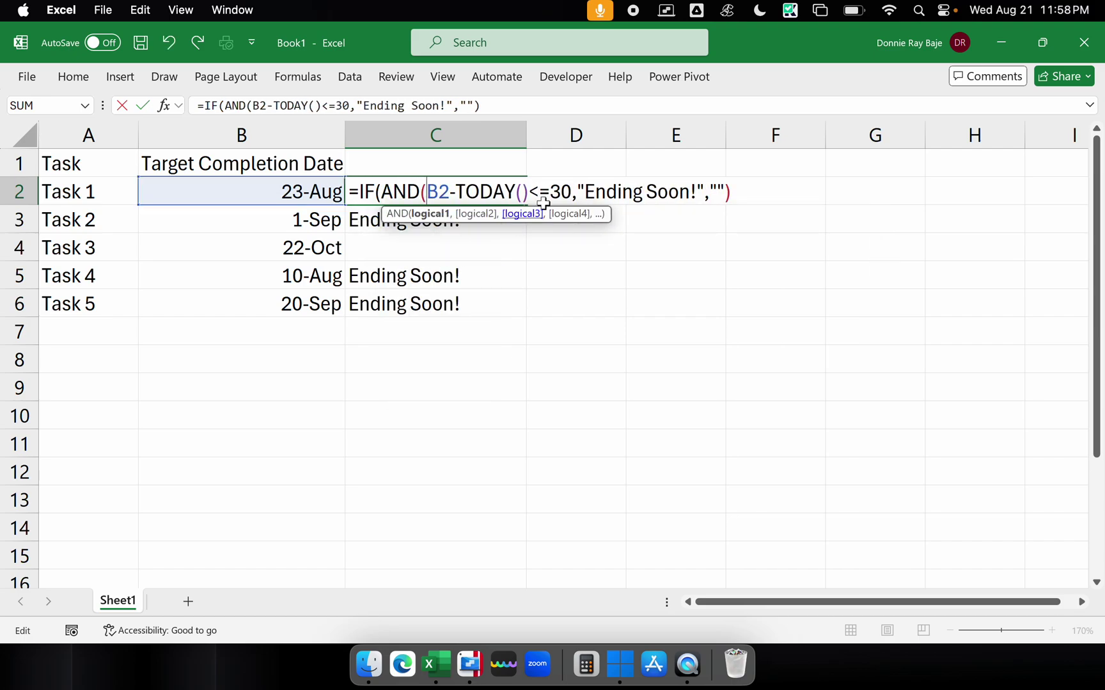
{"action": "left_click", "coordinate": [571, 190]}
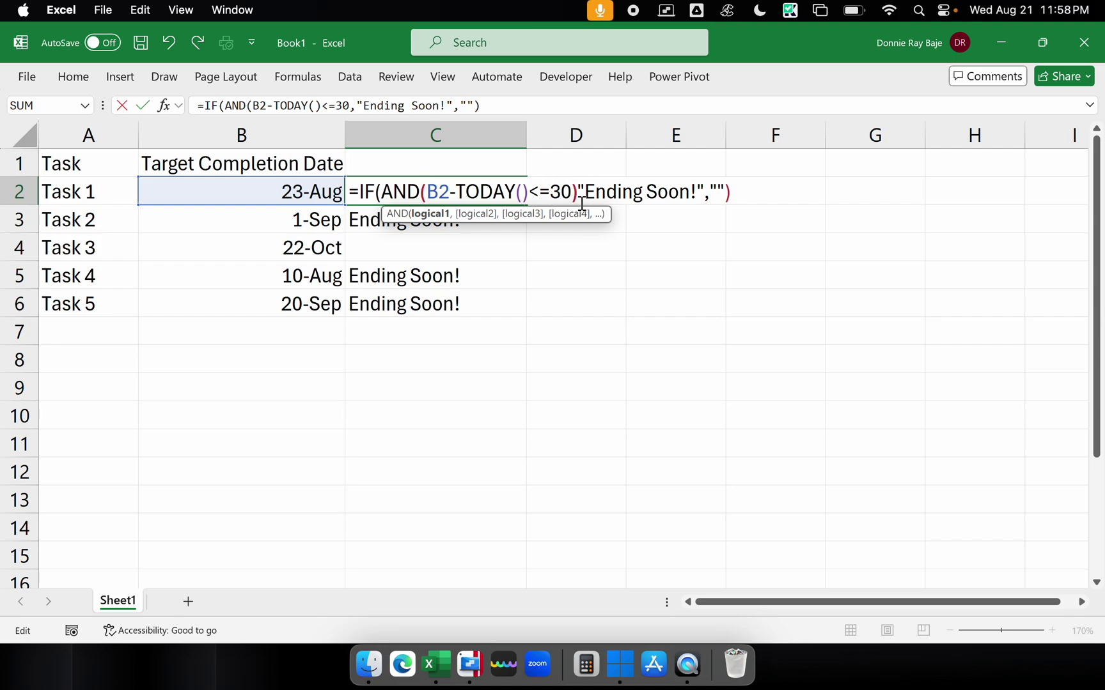
{"action": "type", "text": ")"}
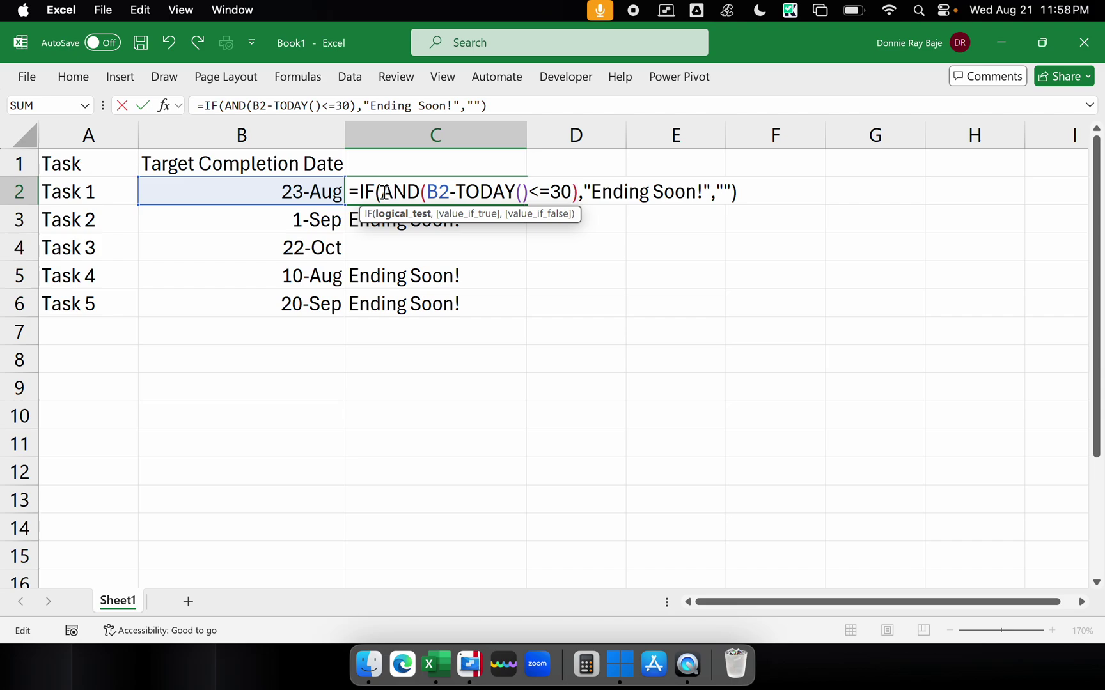
{"action": "left_click_drag", "start_coordinate": [382, 192], "coordinate": [578, 192]}
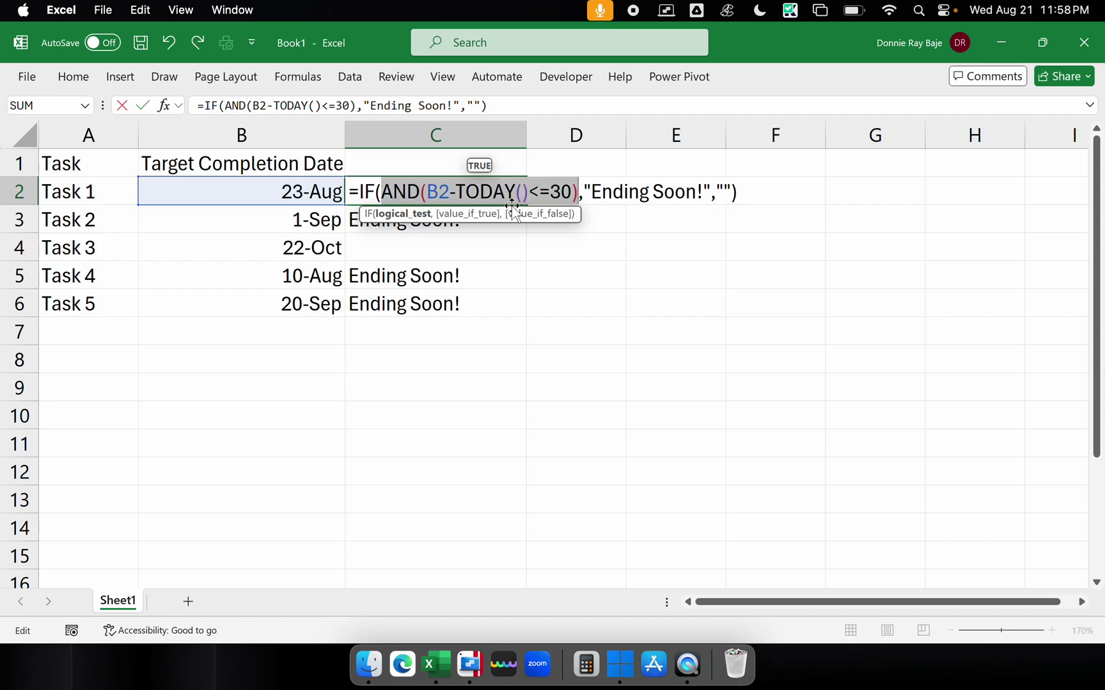
{"action": "left_click_drag", "start_coordinate": [427, 192], "coordinate": [574, 191]}
{"action": "left_click", "coordinate": [572, 192]}
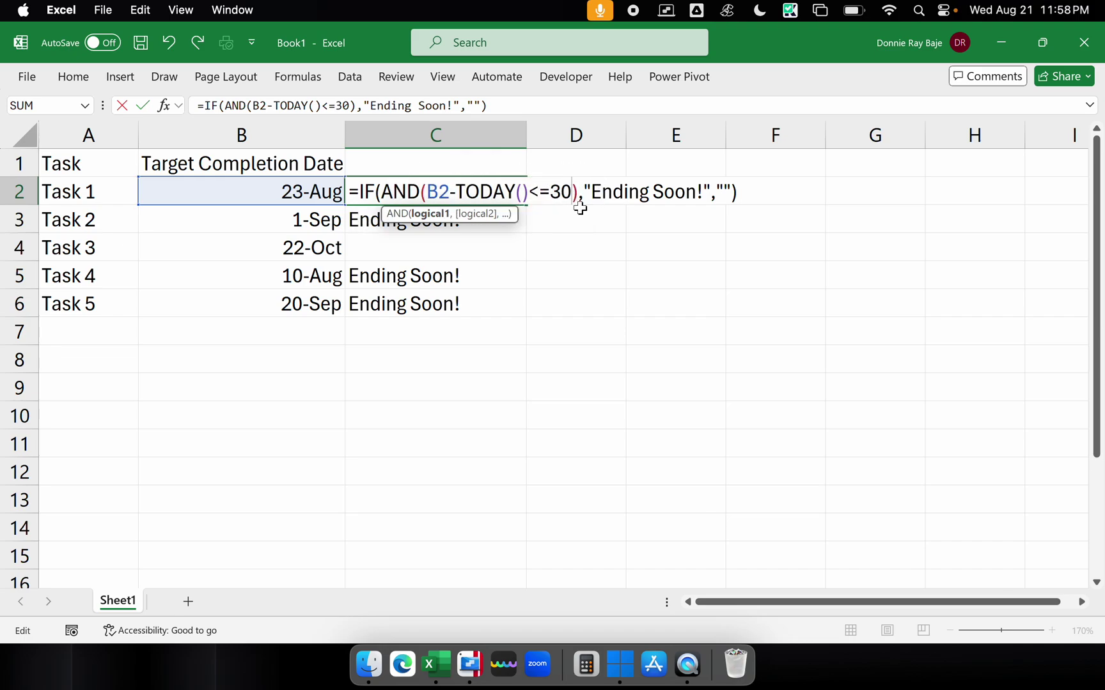
Add B2-TODAY()>0 as the AND's second condition and commit the formula
{"action": "type", "text": ","}
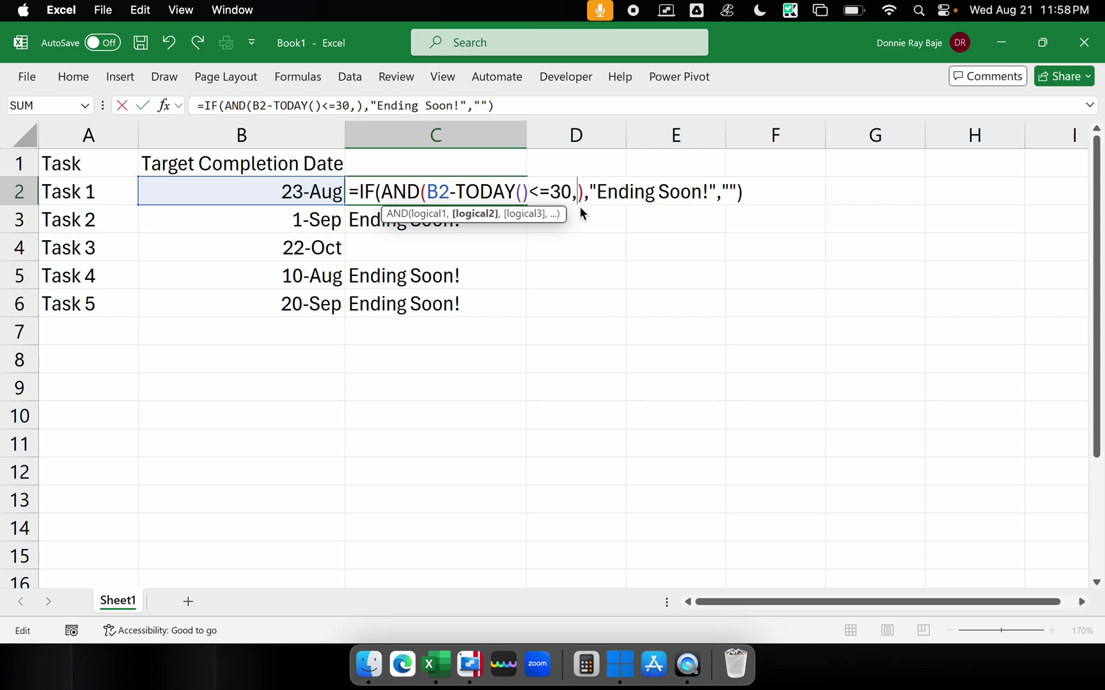
{"action": "type", "text": "B2"}
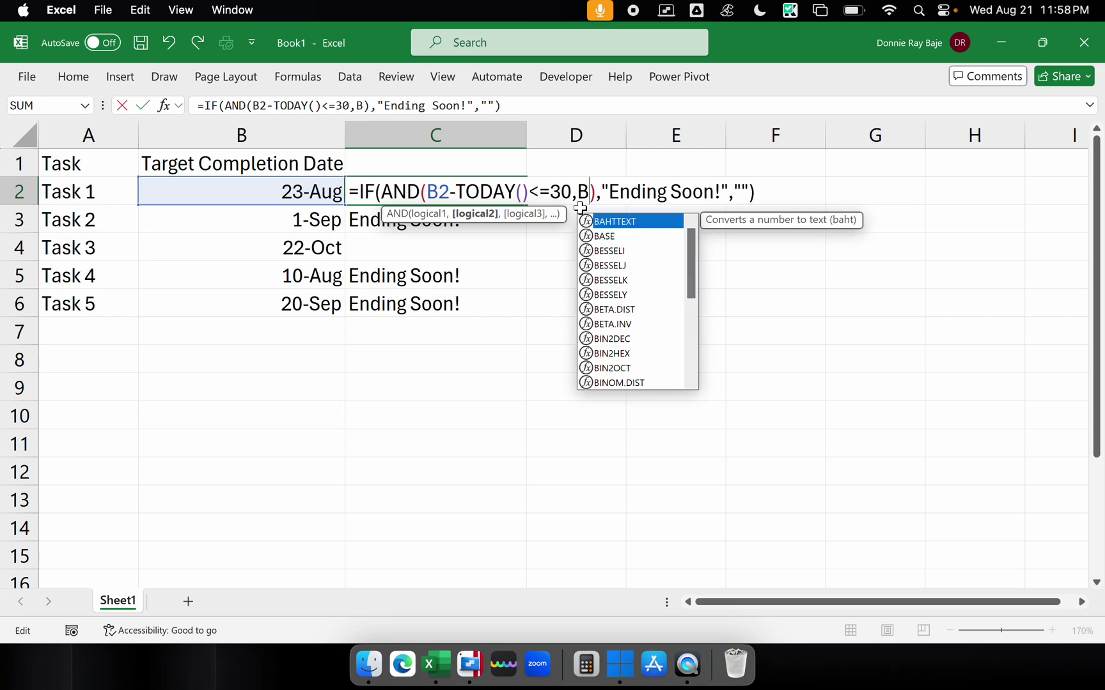
{"action": "type", "text": "-"}
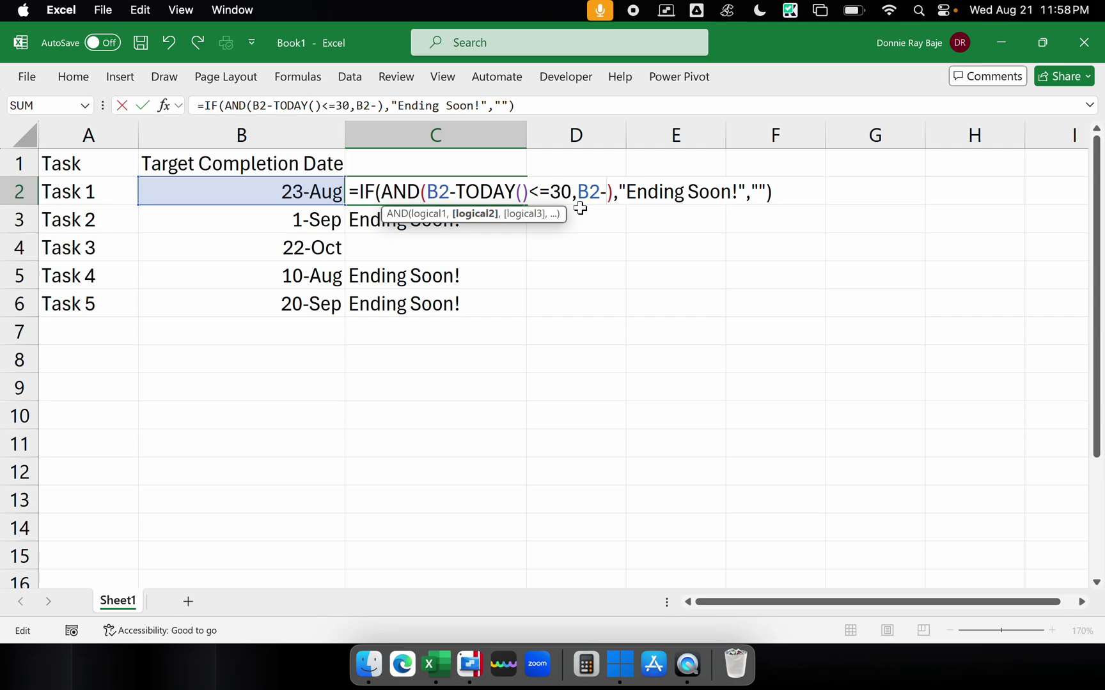
{"action": "type", "text": "TODAY"}
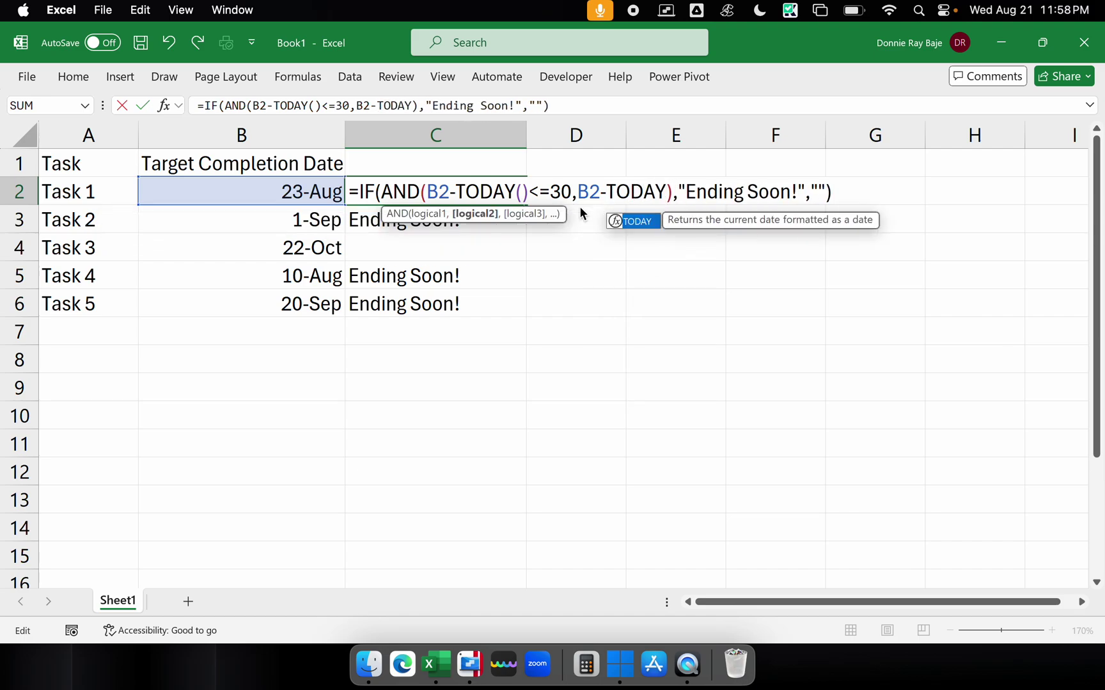
{"action": "type", "text": "()>"}
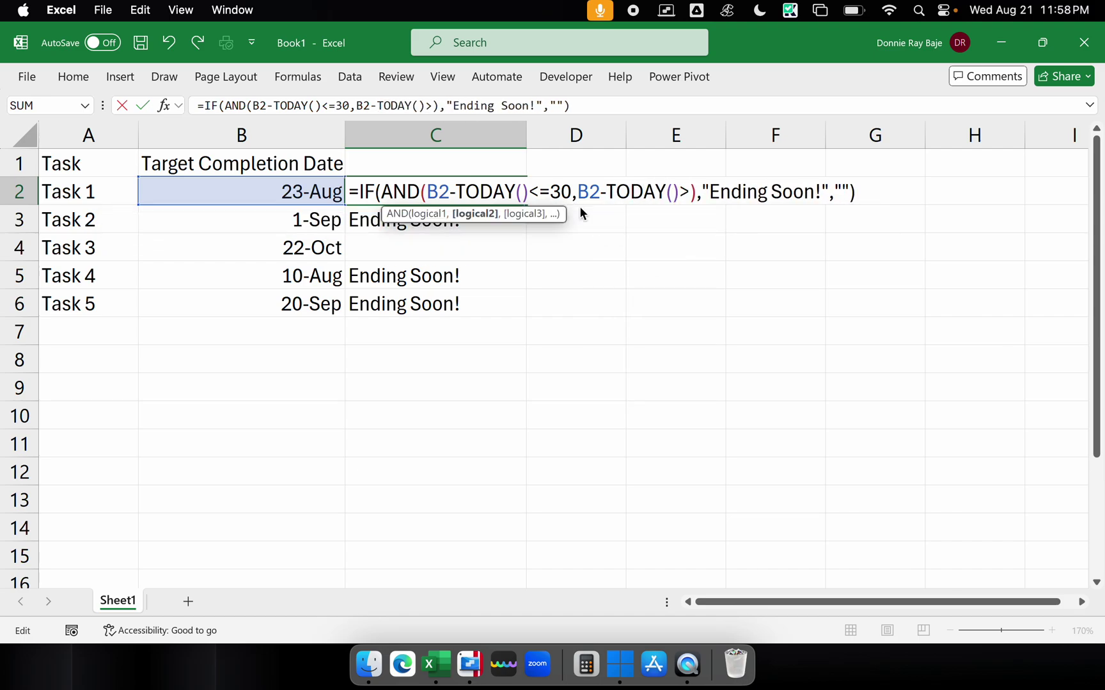
{"action": "type", "text": "0"}
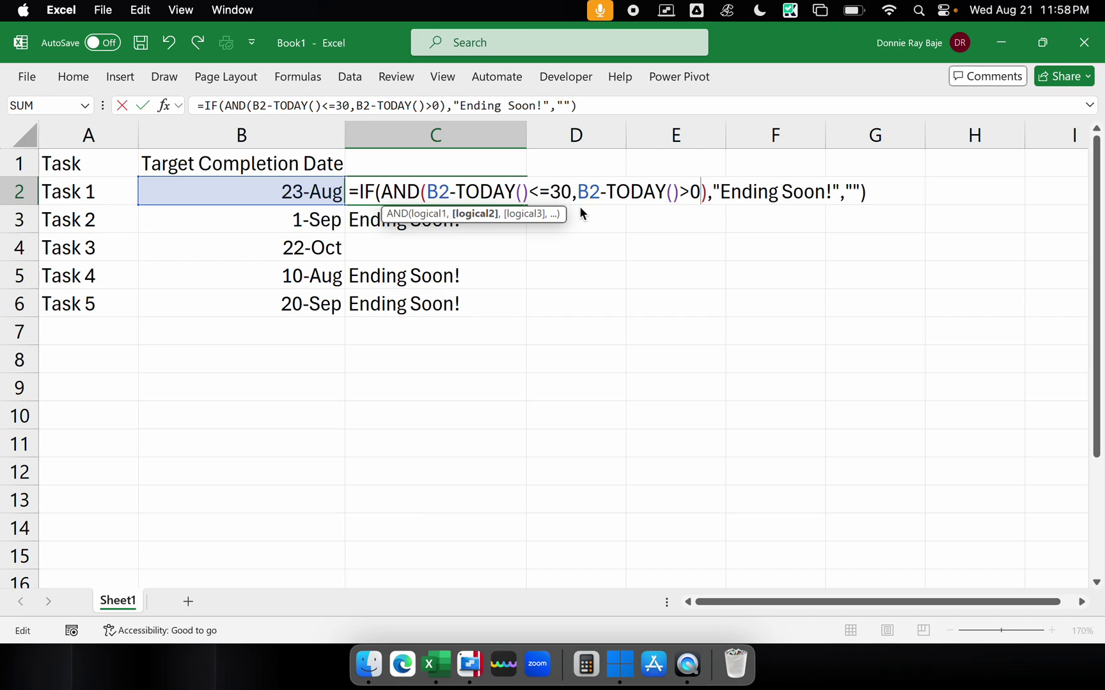
{"action": "left_click_drag", "start_coordinate": [579, 192], "coordinate": [701, 192]}
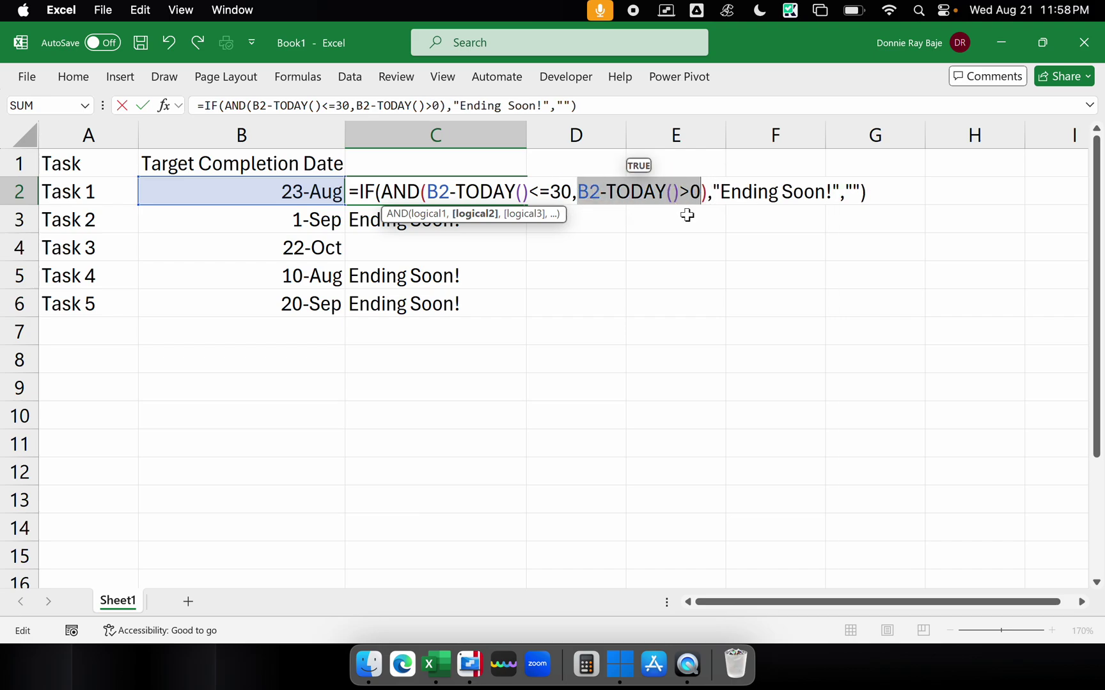
{"action": "left_click", "coordinate": [689, 194]}
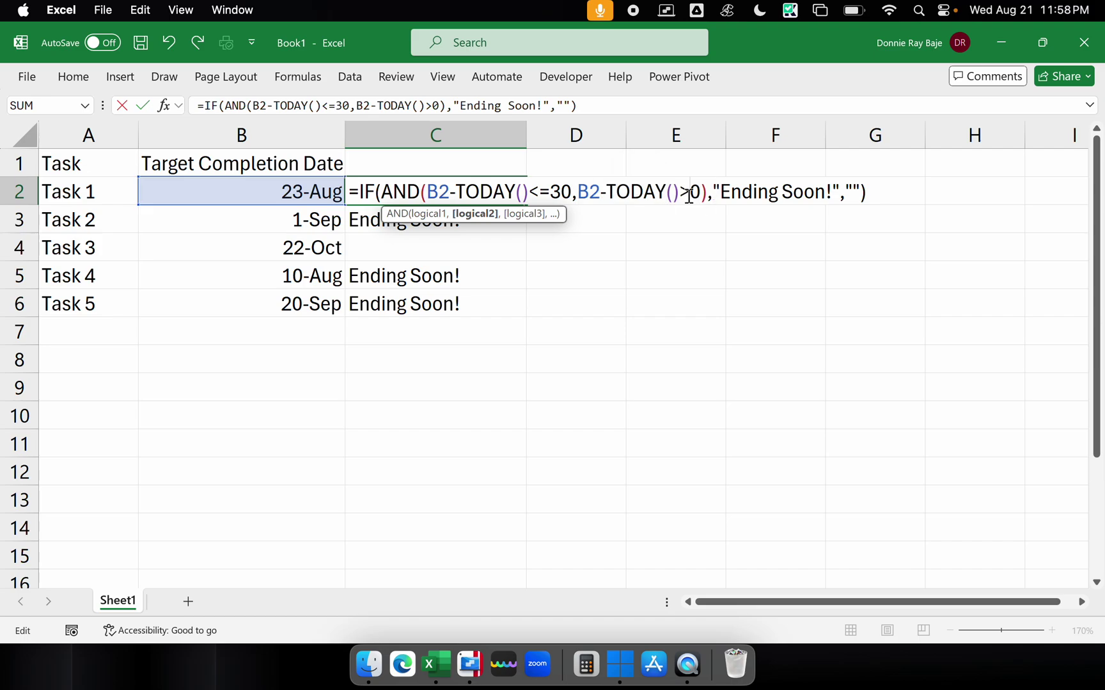
{"action": "key", "text": "Return"}
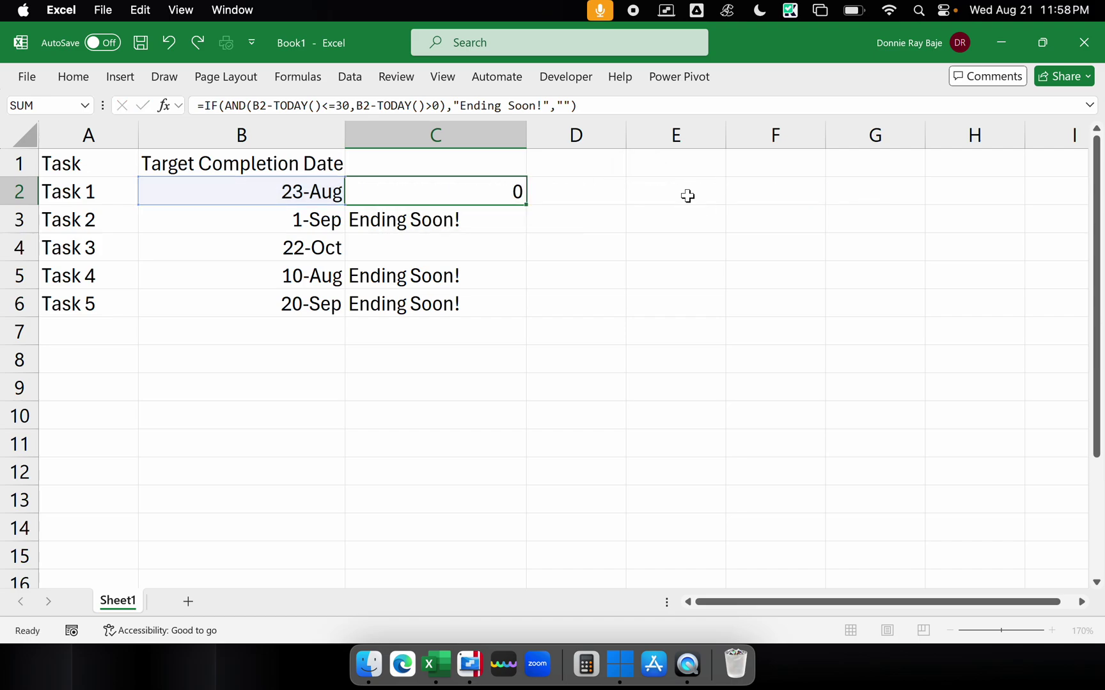
{"action": "left_click", "coordinate": [384, 195]}
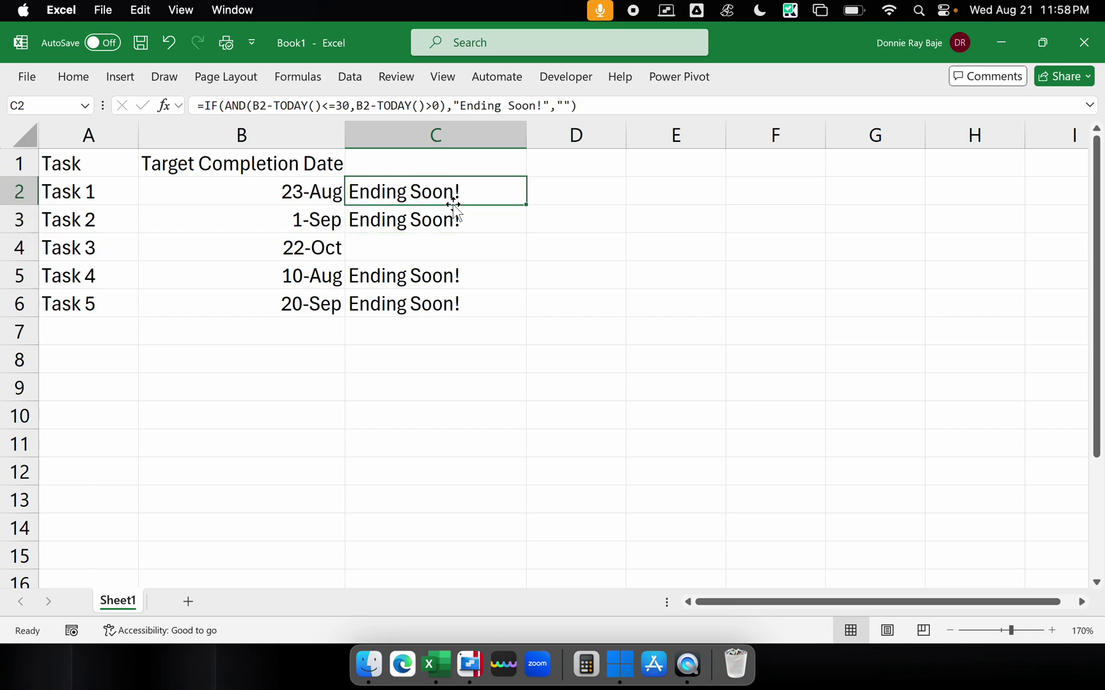
{"action": "left_click", "coordinate": [511, 217]}
{"action": "left_click", "coordinate": [515, 195]}
{"action": "left_click_drag", "start_coordinate": [523, 205], "coordinate": [496, 315]}
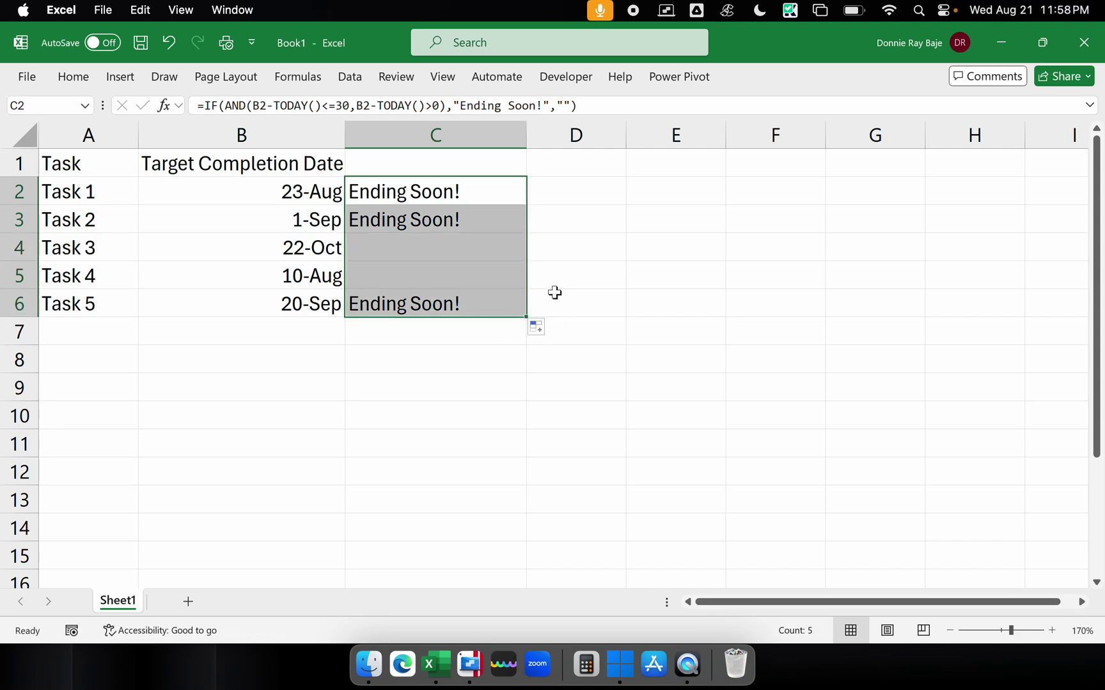
{"action": "double_click", "coordinate": [506, 193]}
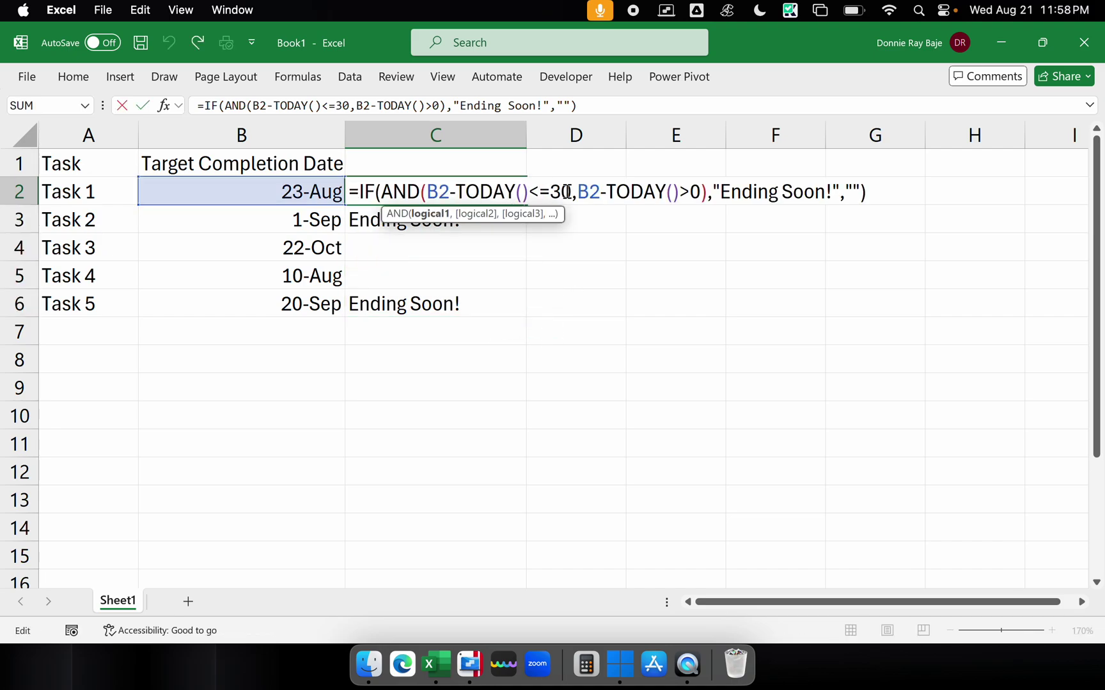
{"action": "left_click_drag", "start_coordinate": [580, 191], "coordinate": [723, 210]}
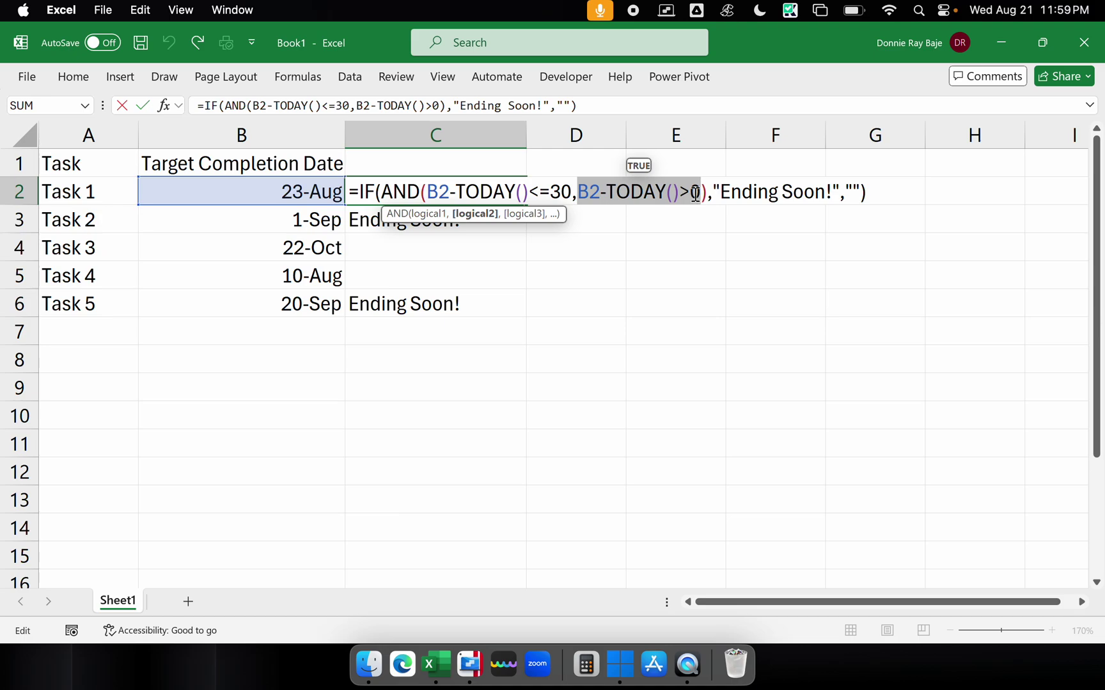
{"action": "left_click_drag", "start_coordinate": [679, 192], "coordinate": [701, 192]}
{"action": "left_click", "coordinate": [740, 193]}
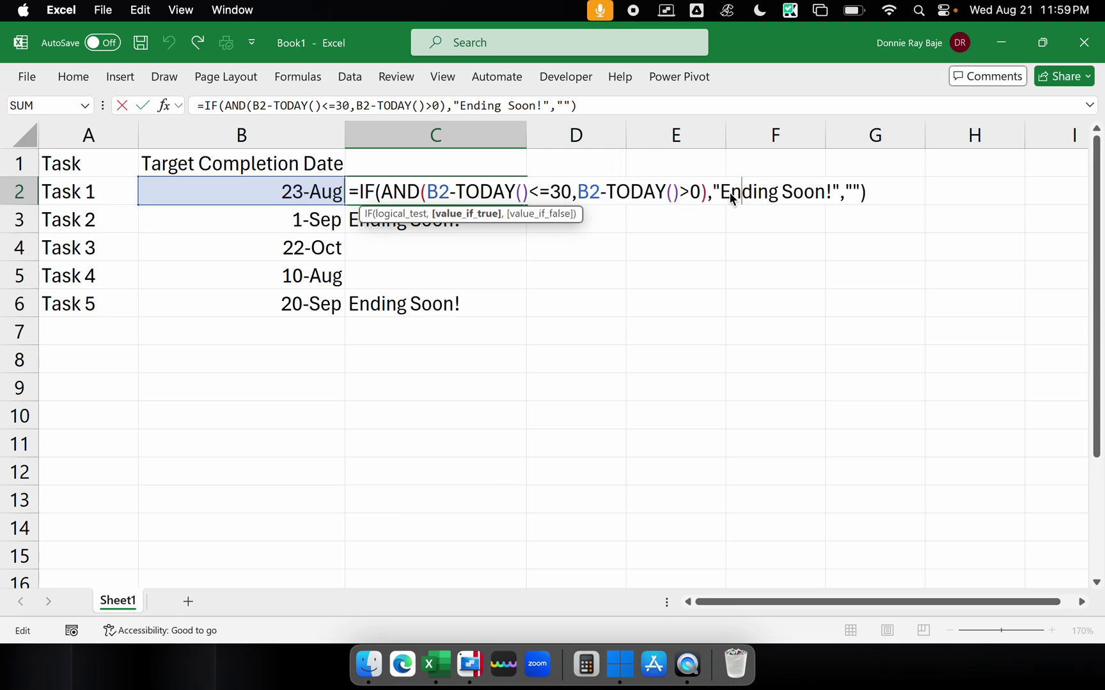
{"action": "left_click_drag", "start_coordinate": [386, 191], "coordinate": [706, 202]}
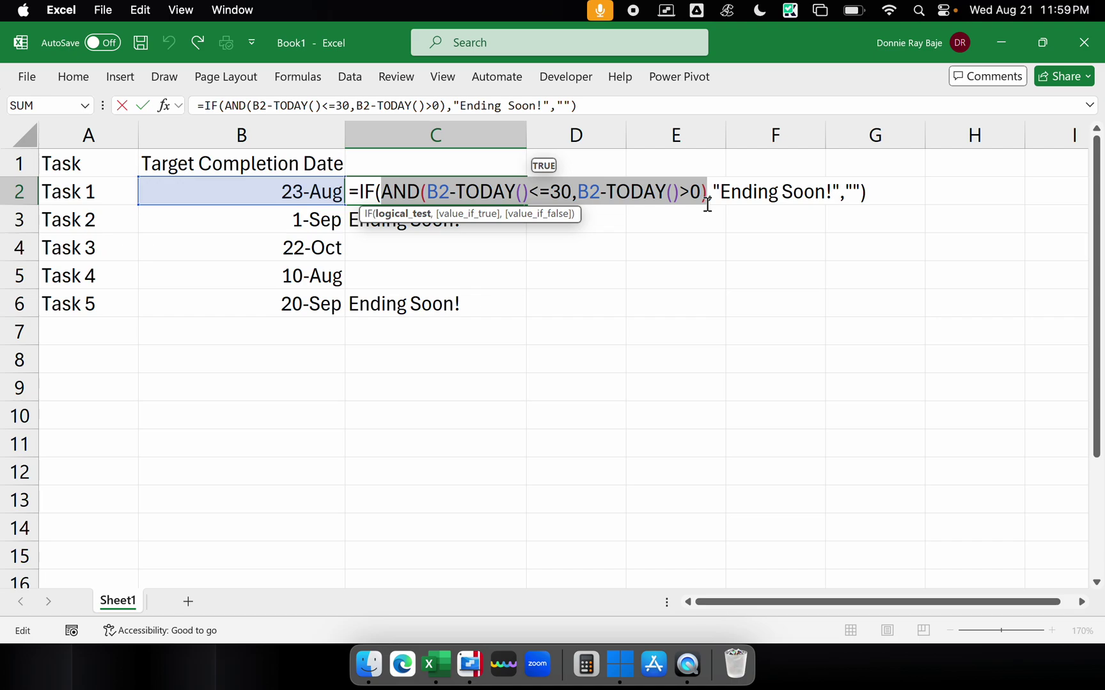
{"action": "left_click_drag", "start_coordinate": [716, 192], "coordinate": [872, 195]}
{"action": "left_click", "coordinate": [851, 192]}
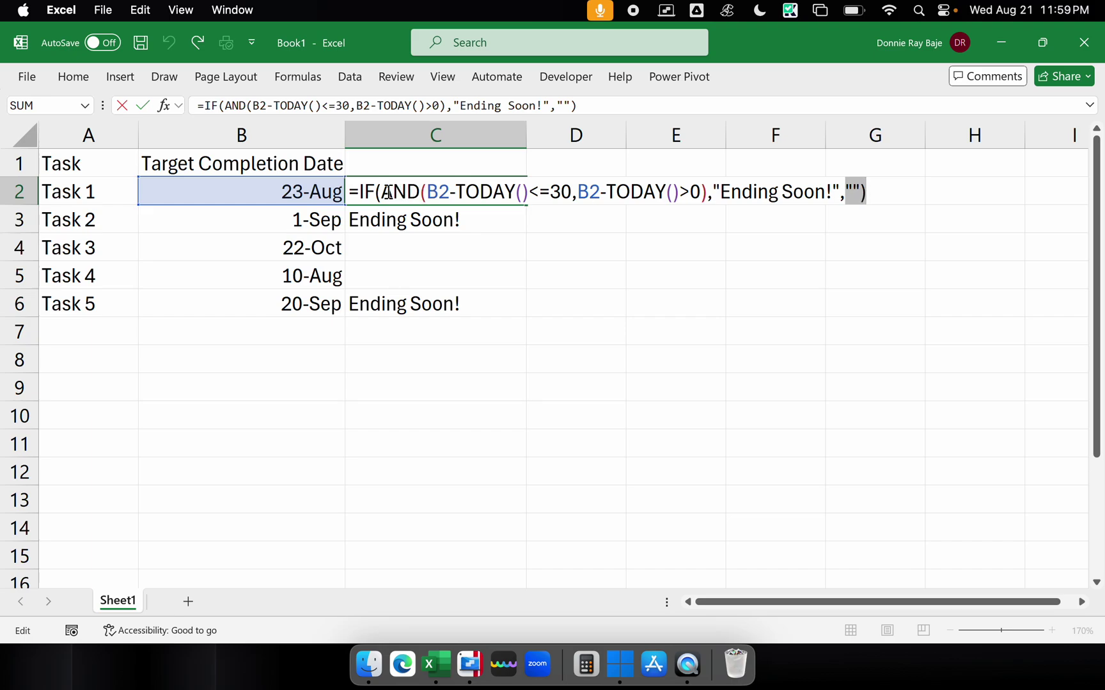
{"action": "left_click_drag", "start_coordinate": [382, 191], "coordinate": [397, 193]}
{"action": "left_click", "coordinate": [406, 193]}
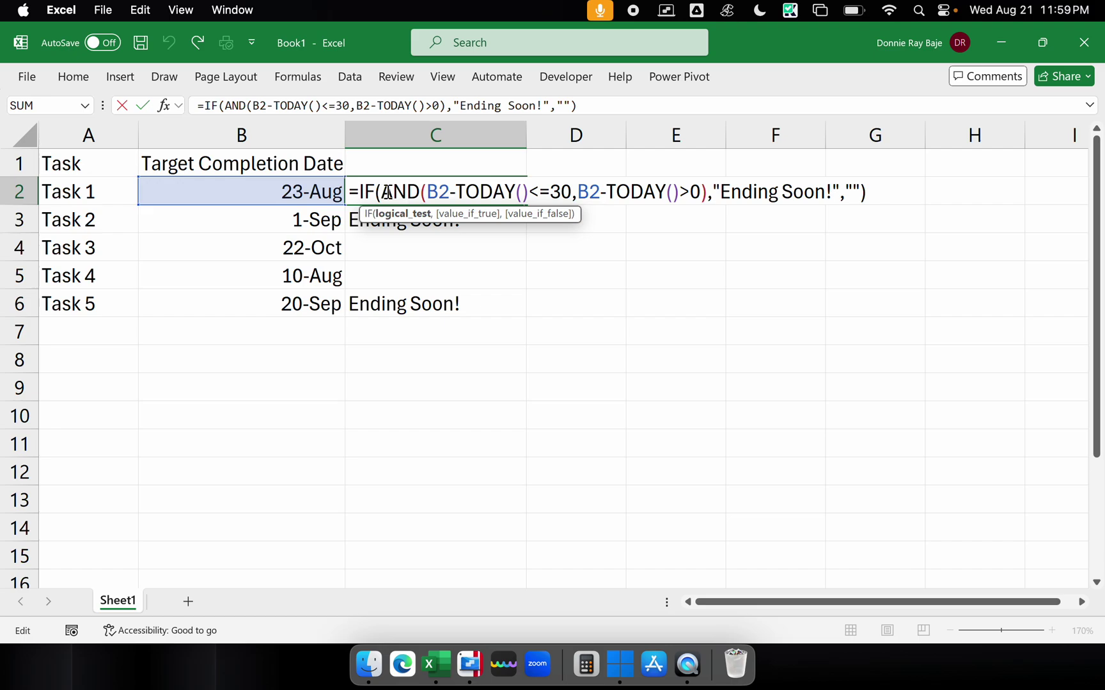
Copy the AND(B2-TODAY()<=30,B2-TODAY()>0) condition from C2's formula
{"action": "left_click_drag", "start_coordinate": [386, 191], "coordinate": [707, 208]}
{"action": "right_click", "coordinate": [707, 206]}
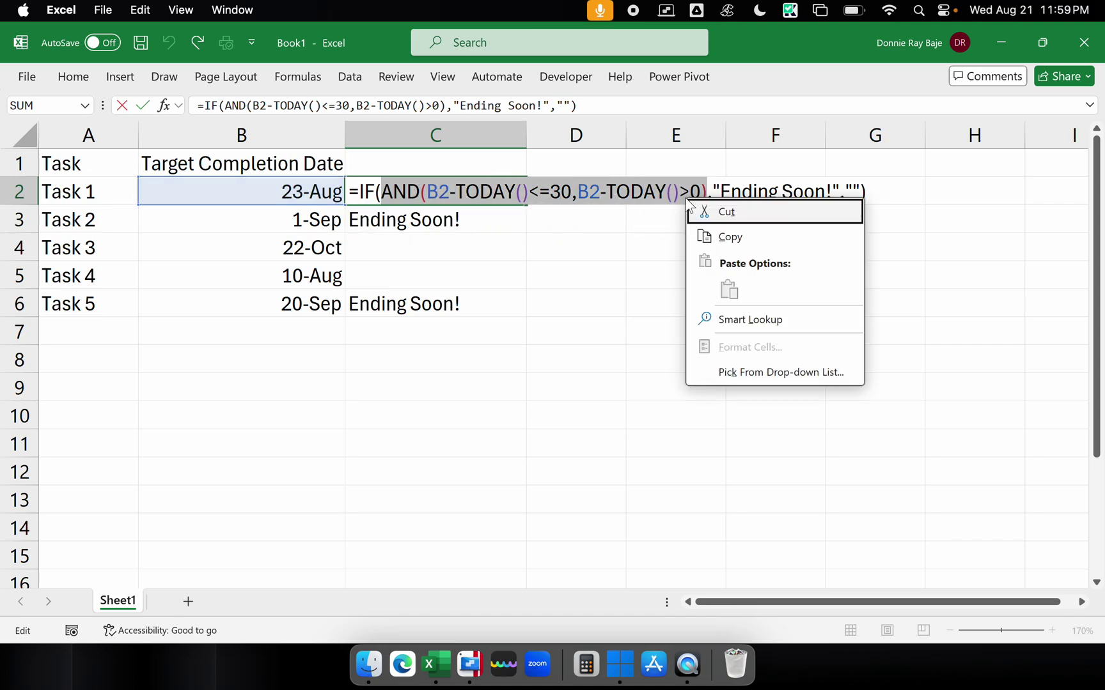
{"action": "left_click", "coordinate": [717, 232]}
{"action": "left_click", "coordinate": [618, 218]}
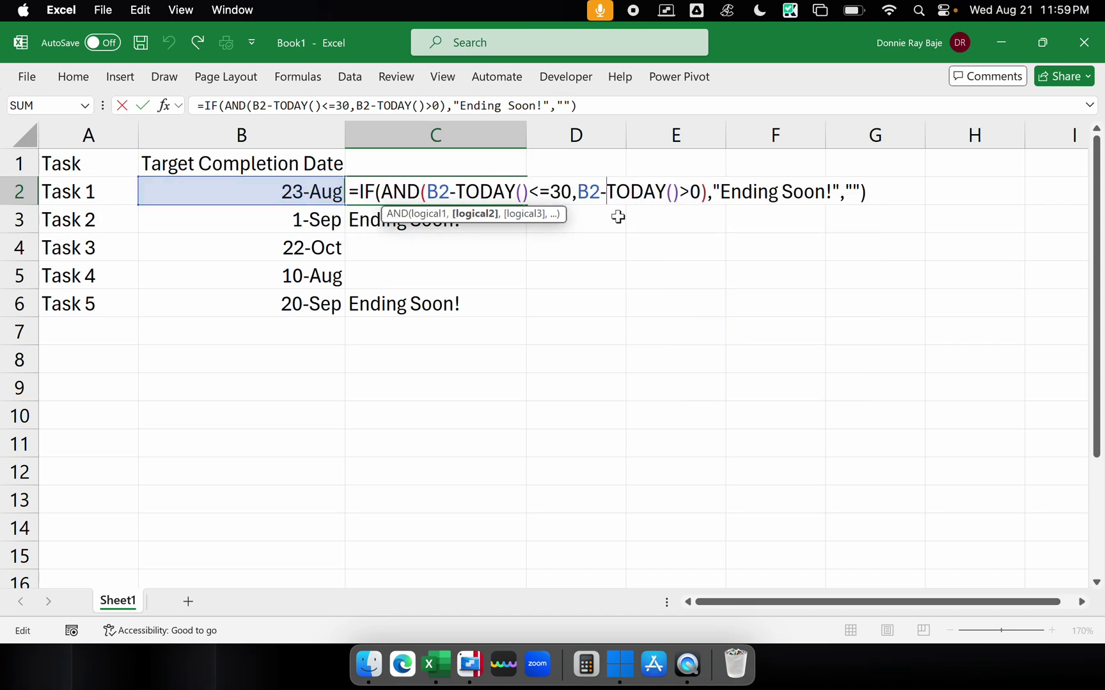
{"action": "key", "text": "Return"}
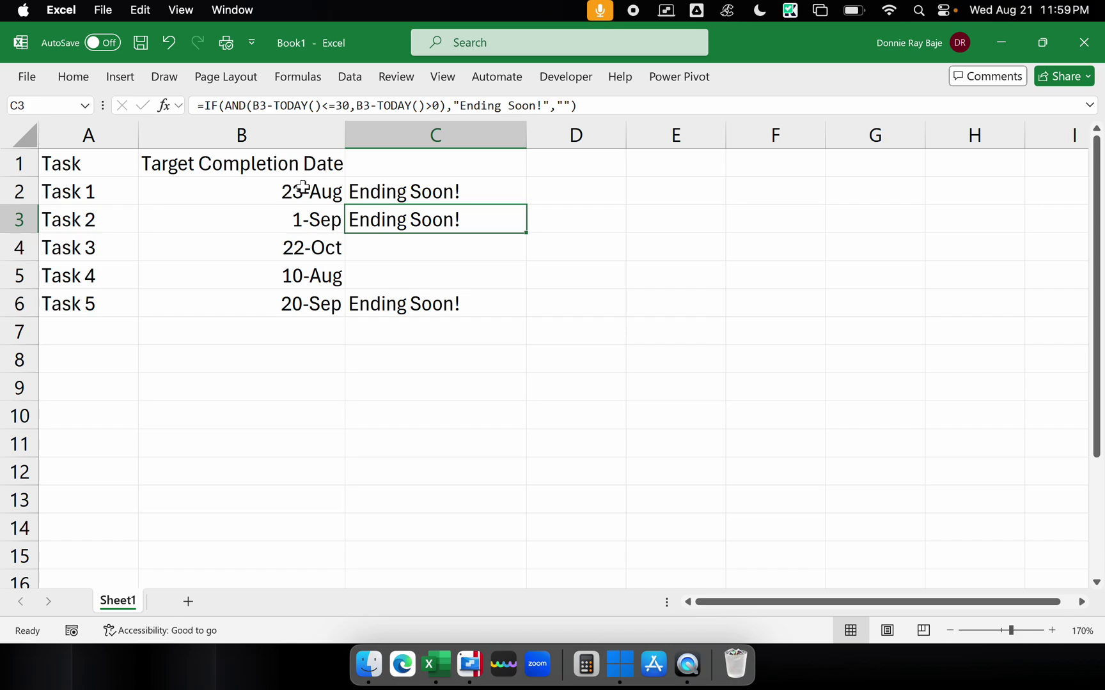
Select B2:B6 and bring up Home > Conditional Formatting
{"action": "left_click_drag", "start_coordinate": [301, 186], "coordinate": [289, 295]}
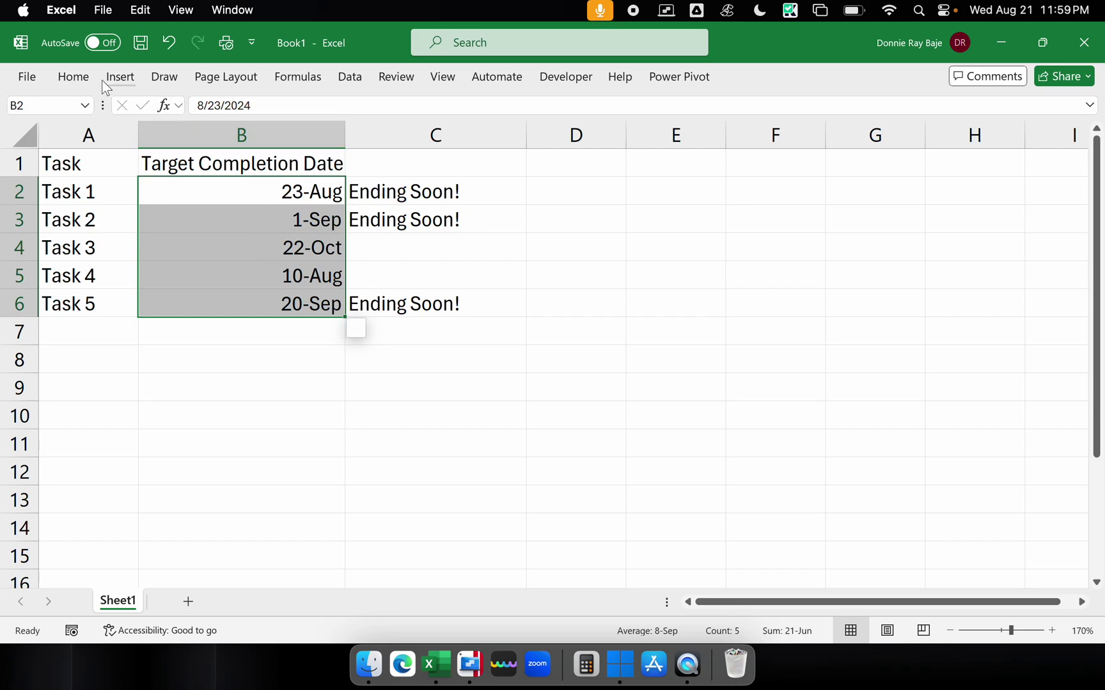
{"action": "left_click", "coordinate": [86, 79]}
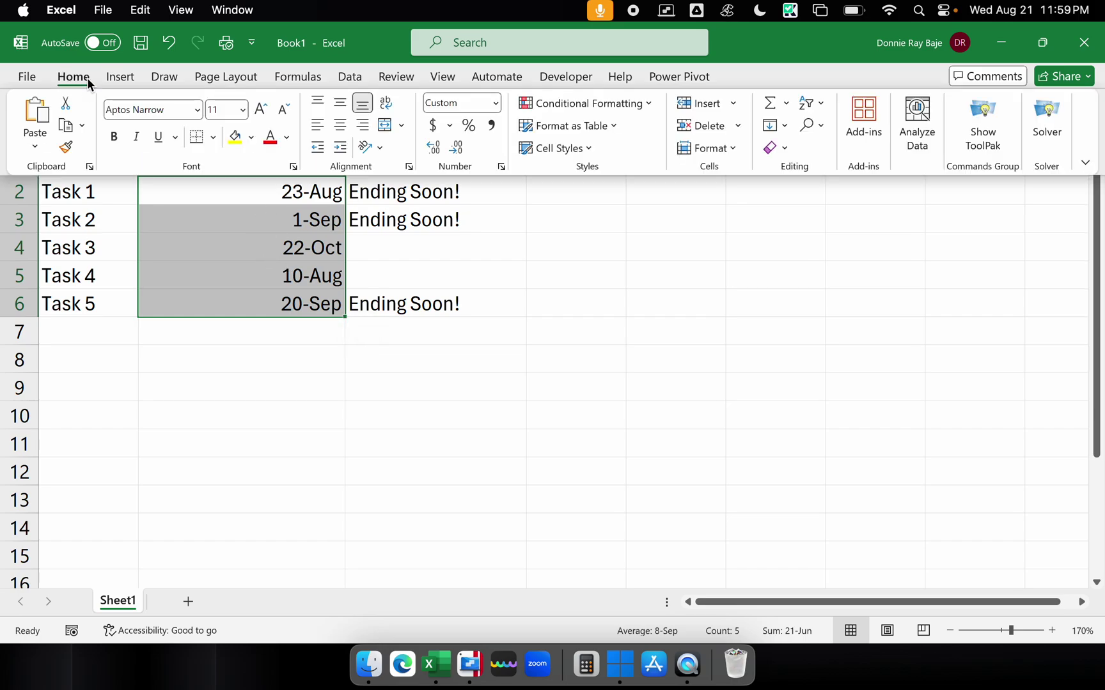
{"action": "left_click", "coordinate": [620, 107]}
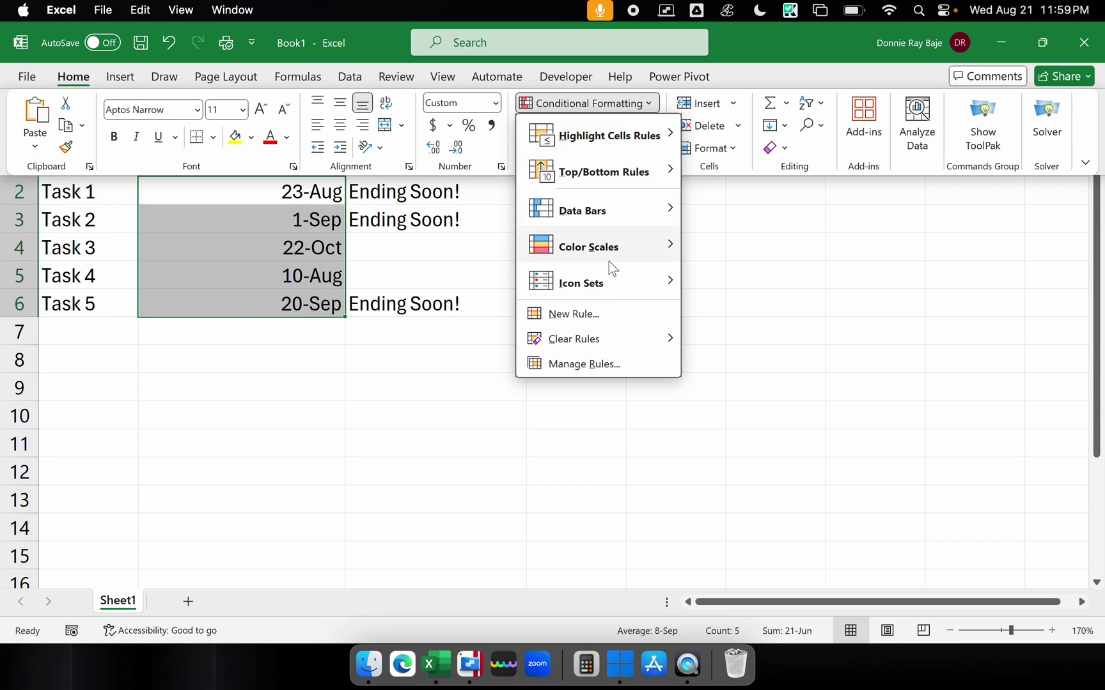
Create a new formula-based rule =AND(B2-TODAY()<=30,B2-TODAY()>0)
{"action": "left_click", "coordinate": [616, 314]}
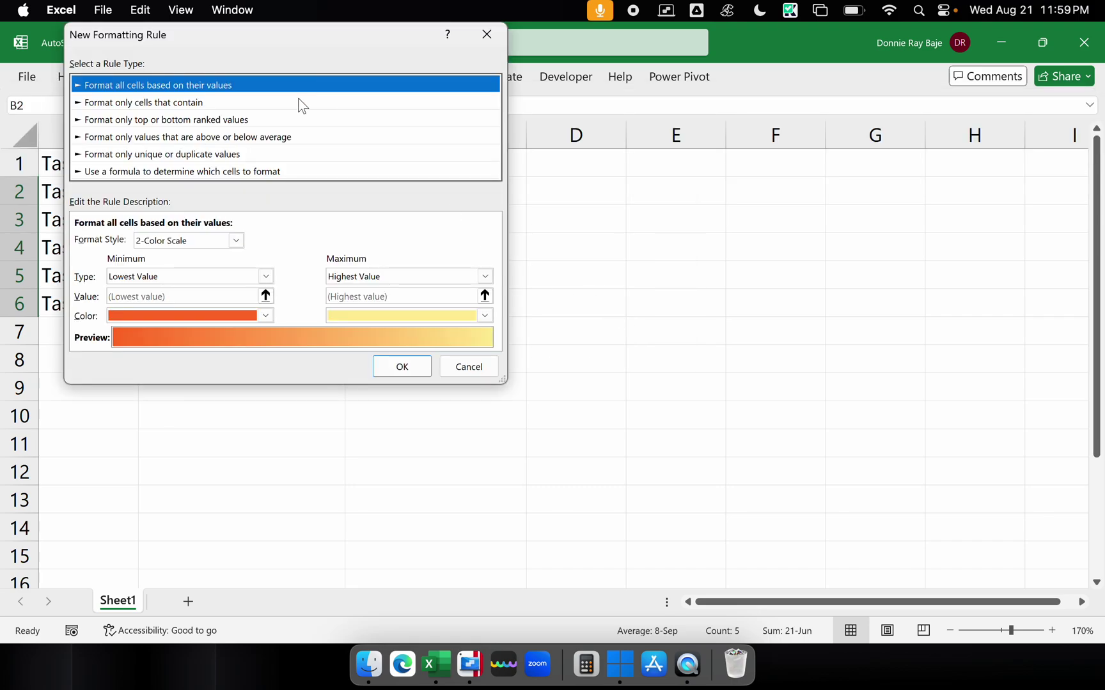
{"action": "left_click_drag", "start_coordinate": [289, 44], "coordinate": [673, 150]}
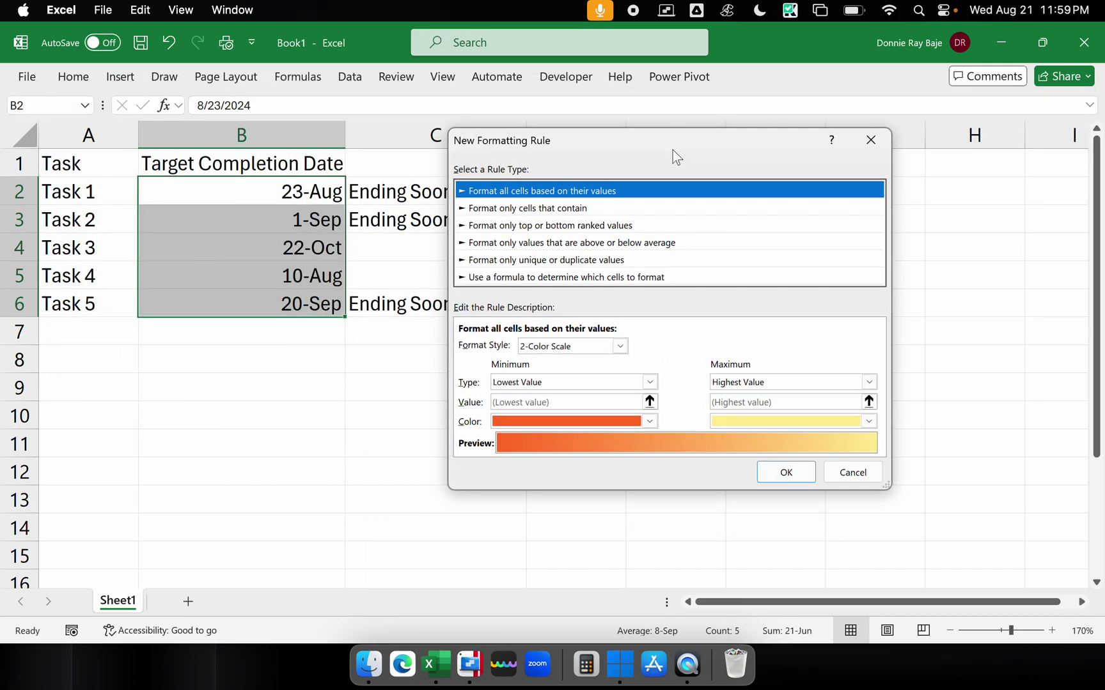
{"action": "left_click", "coordinate": [516, 279]}
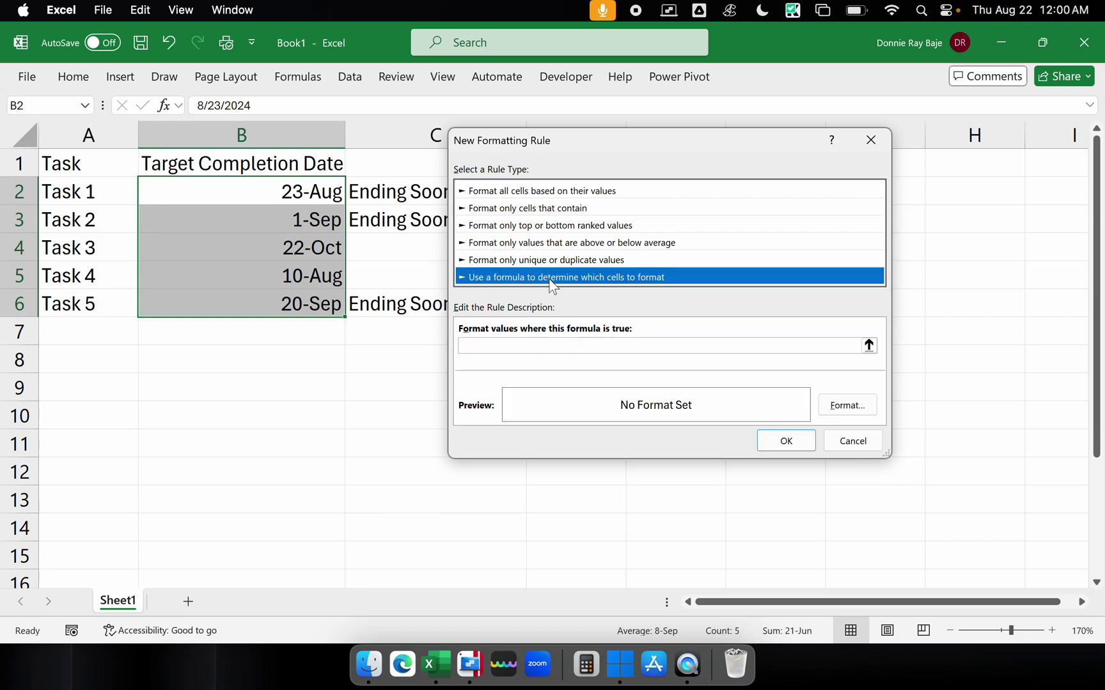
{"action": "right_click", "coordinate": [503, 346]}
{"action": "left_click", "coordinate": [530, 391]}
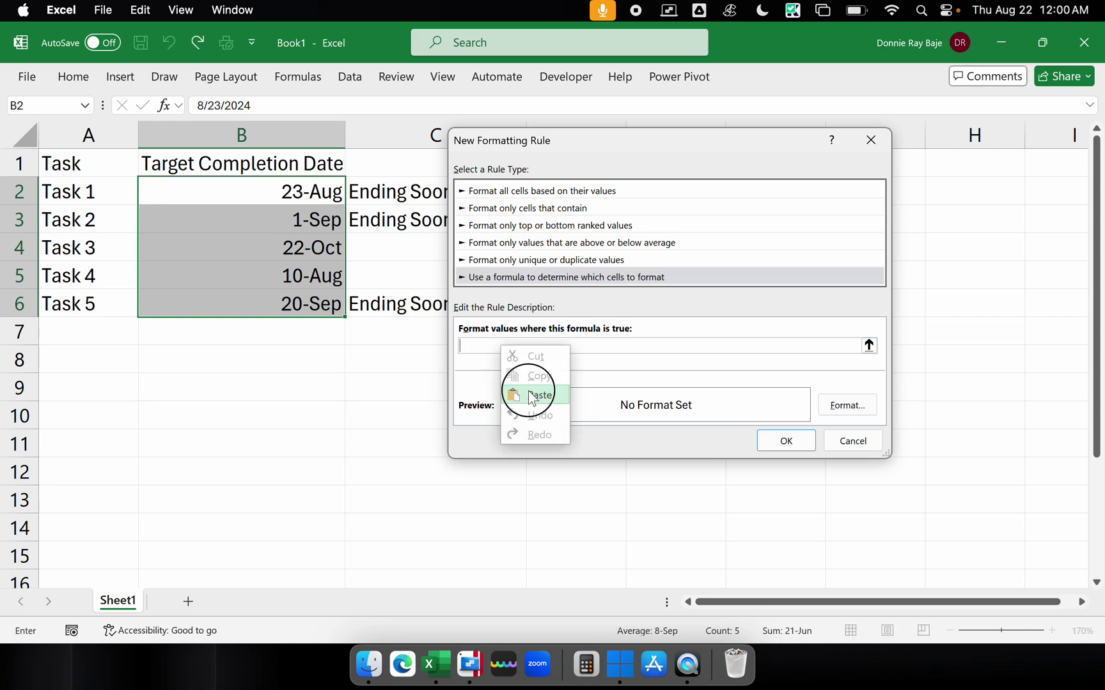
{"action": "left_click", "coordinate": [462, 349]}
{"action": "type", "text": "="}
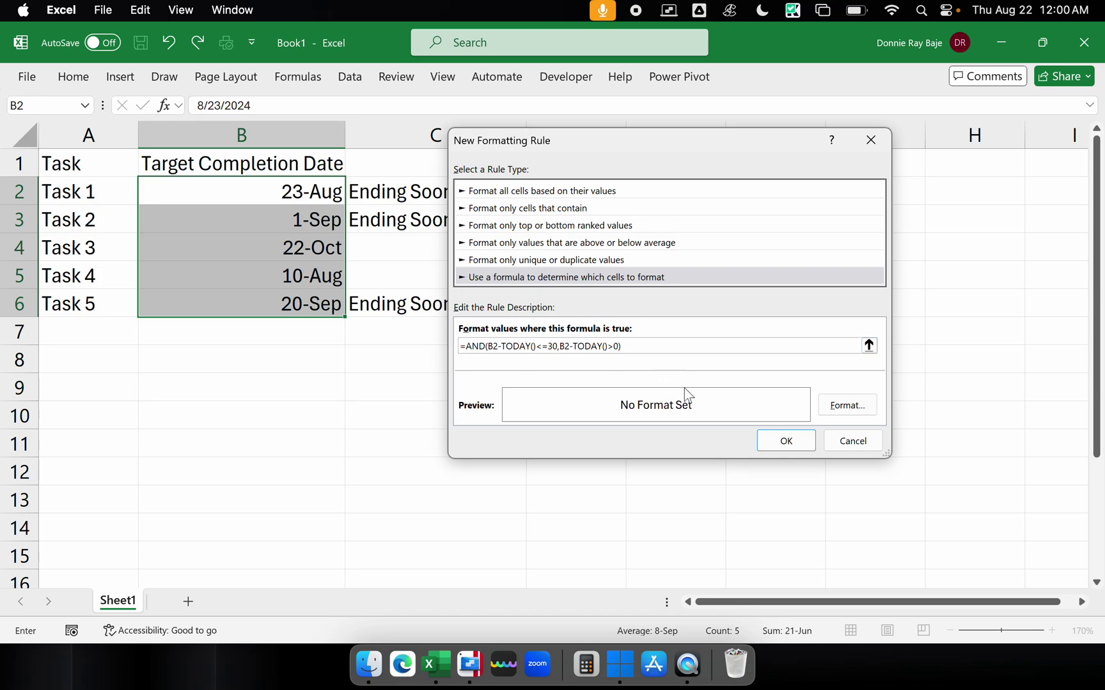
Give the rule a light peach fill format
{"action": "left_click", "coordinate": [849, 413]}
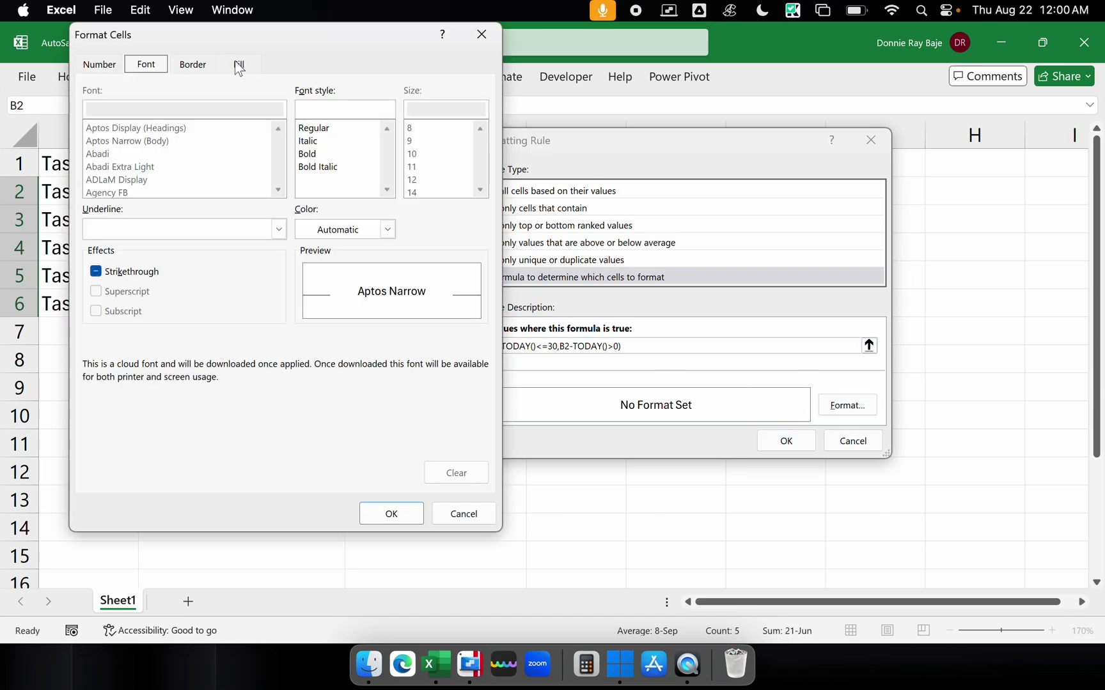
{"action": "left_click", "coordinate": [238, 66]}
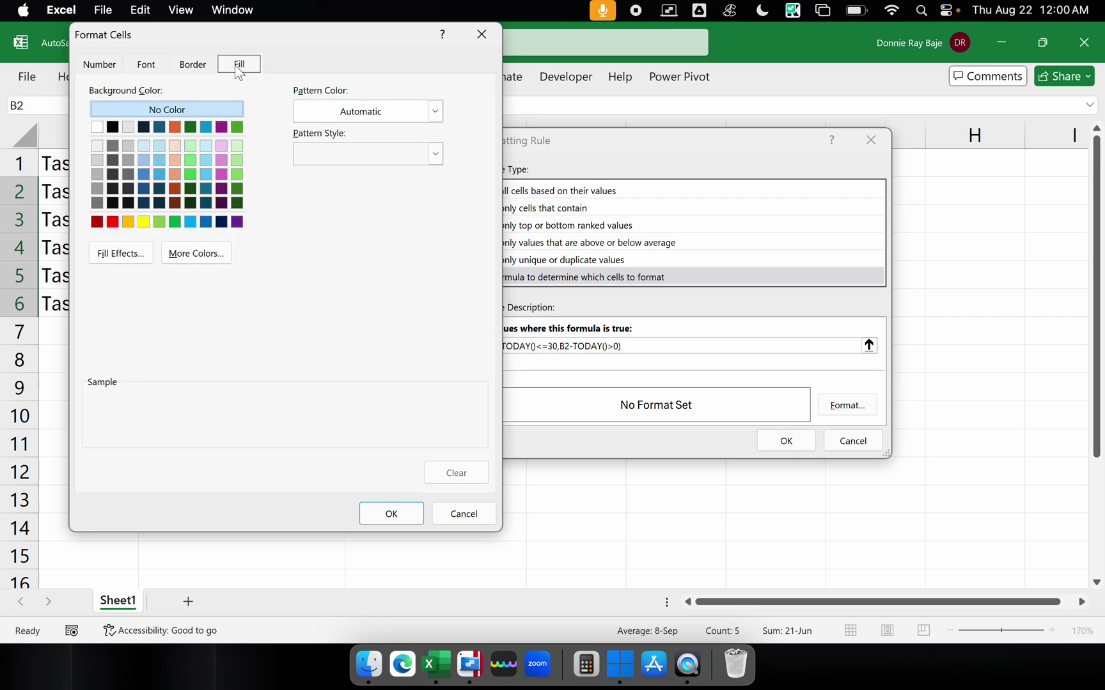
{"action": "left_click", "coordinate": [174, 160]}
{"action": "left_click", "coordinate": [387, 513]}
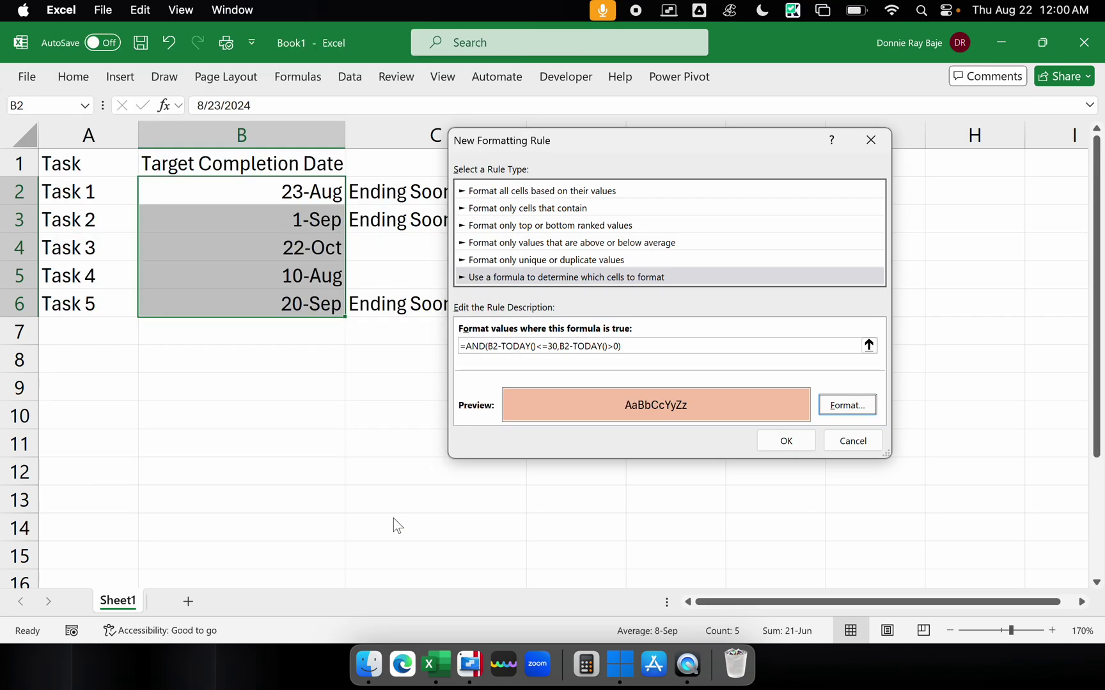
Apply the peach rule and check the dates in B2, B3 and B5
{"action": "left_click", "coordinate": [783, 440]}
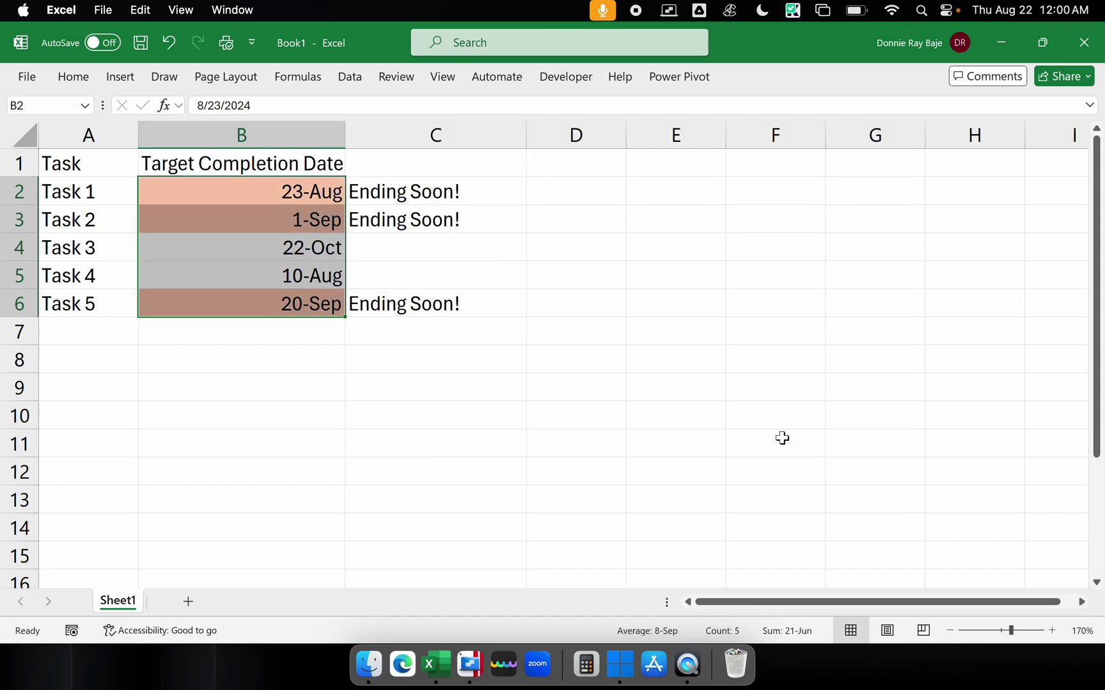
{"action": "left_click", "coordinate": [318, 218]}
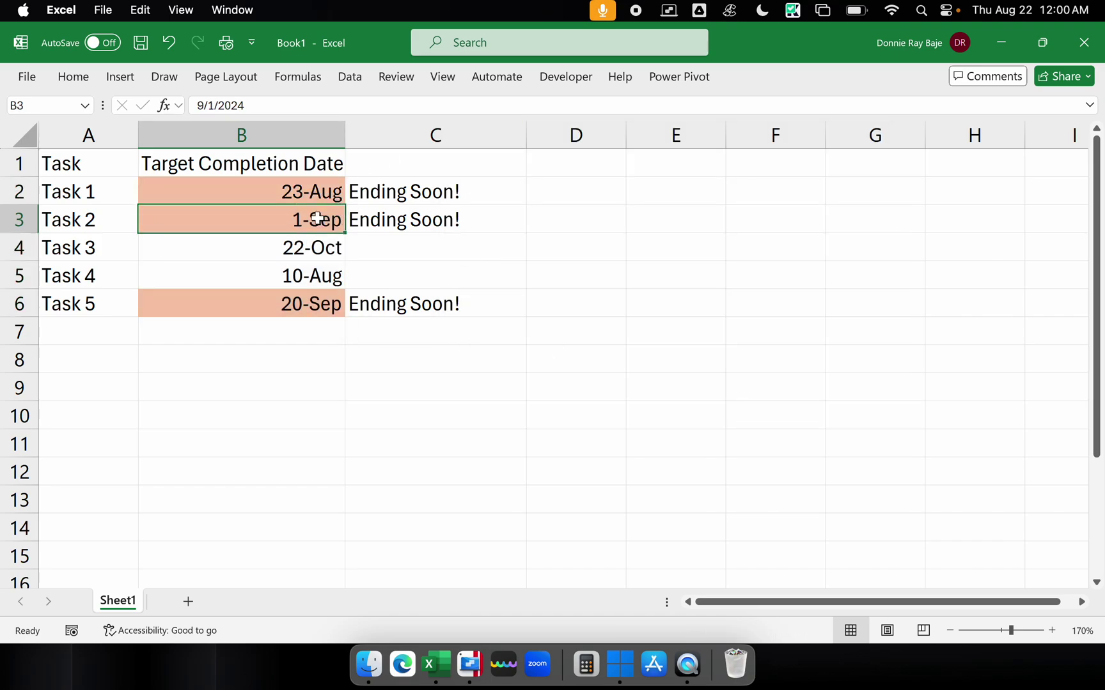
{"action": "left_click", "coordinate": [321, 190]}
{"action": "left_click", "coordinate": [321, 219]}
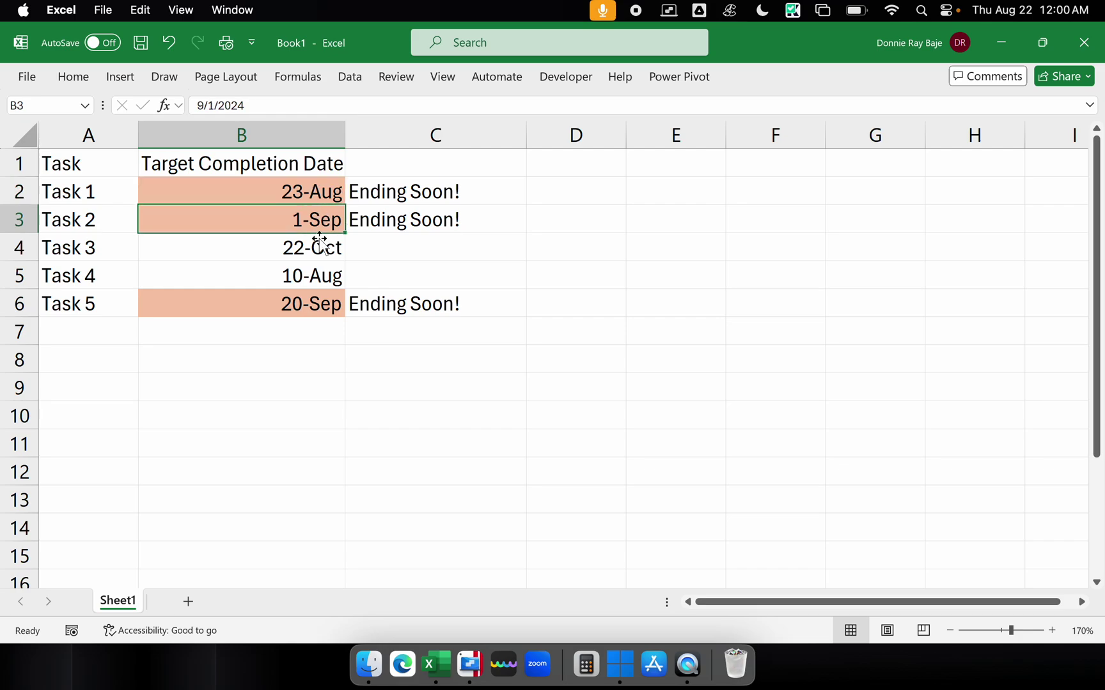
{"action": "left_click", "coordinate": [321, 275]}
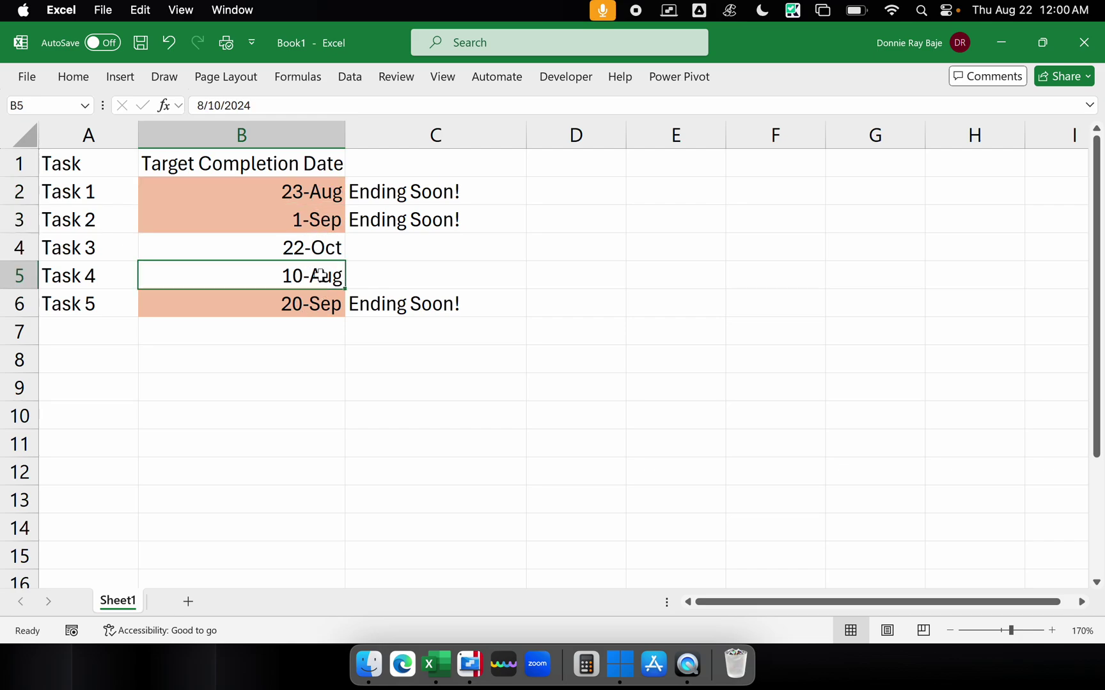
Compare the Ending Soon! results in C2, C3 and C6 with B2's date 8/23/2024
{"action": "left_click", "coordinate": [402, 195]}
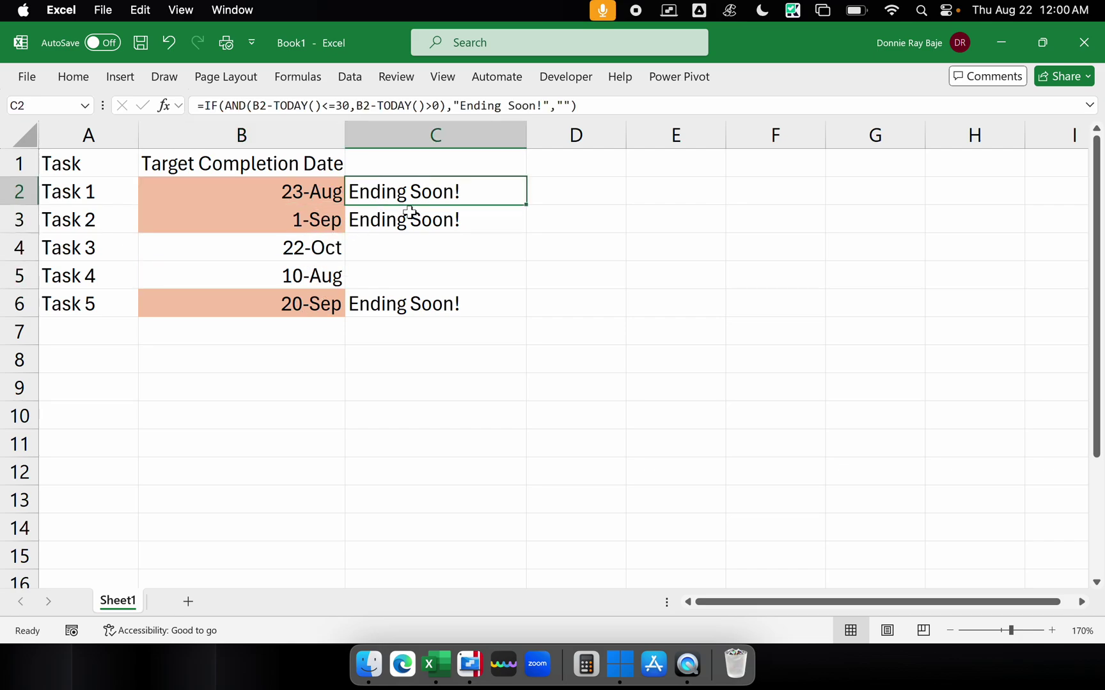
{"action": "left_click", "coordinate": [409, 217]}
{"action": "left_click", "coordinate": [394, 295]}
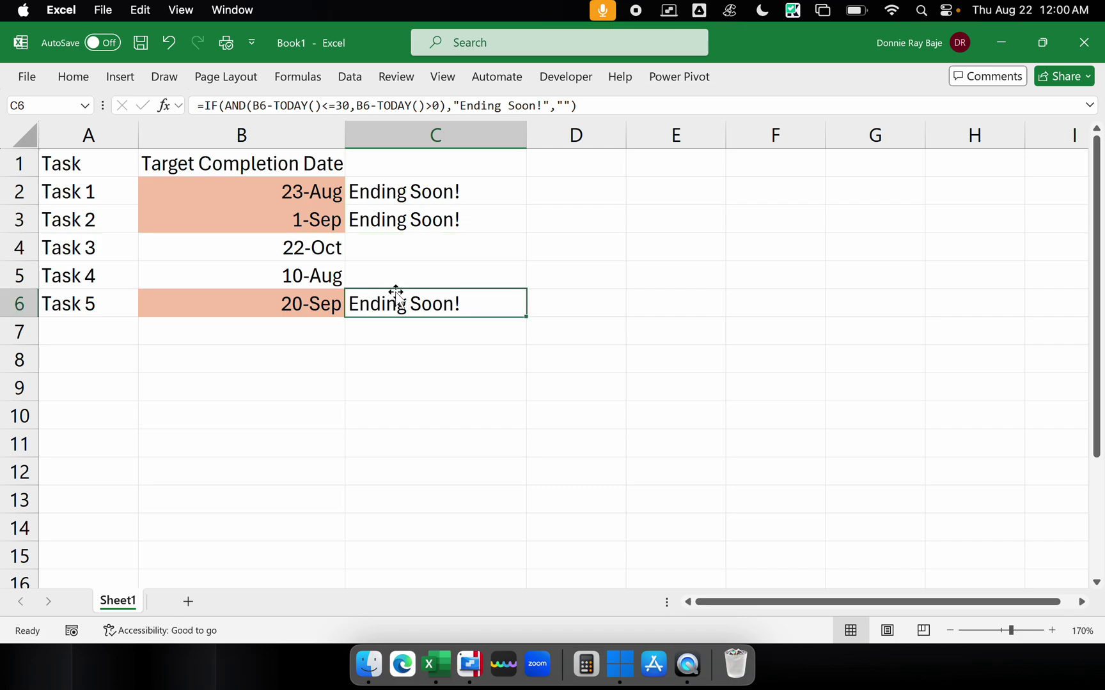
{"action": "left_click", "coordinate": [413, 197]}
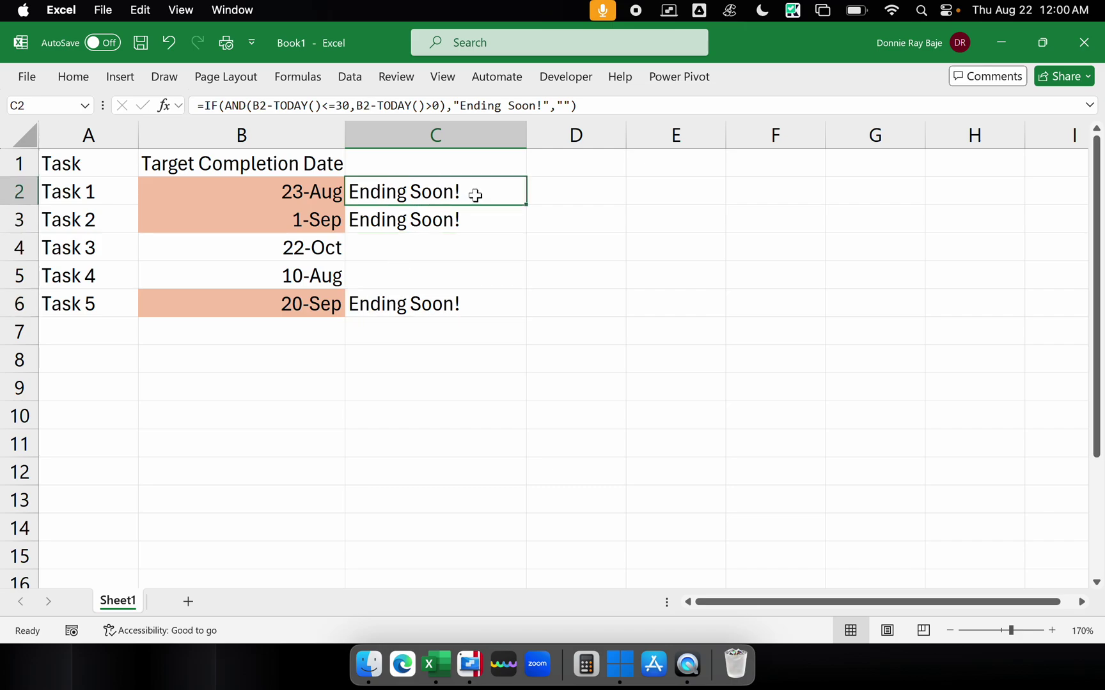
{"action": "left_click", "coordinate": [296, 190]}
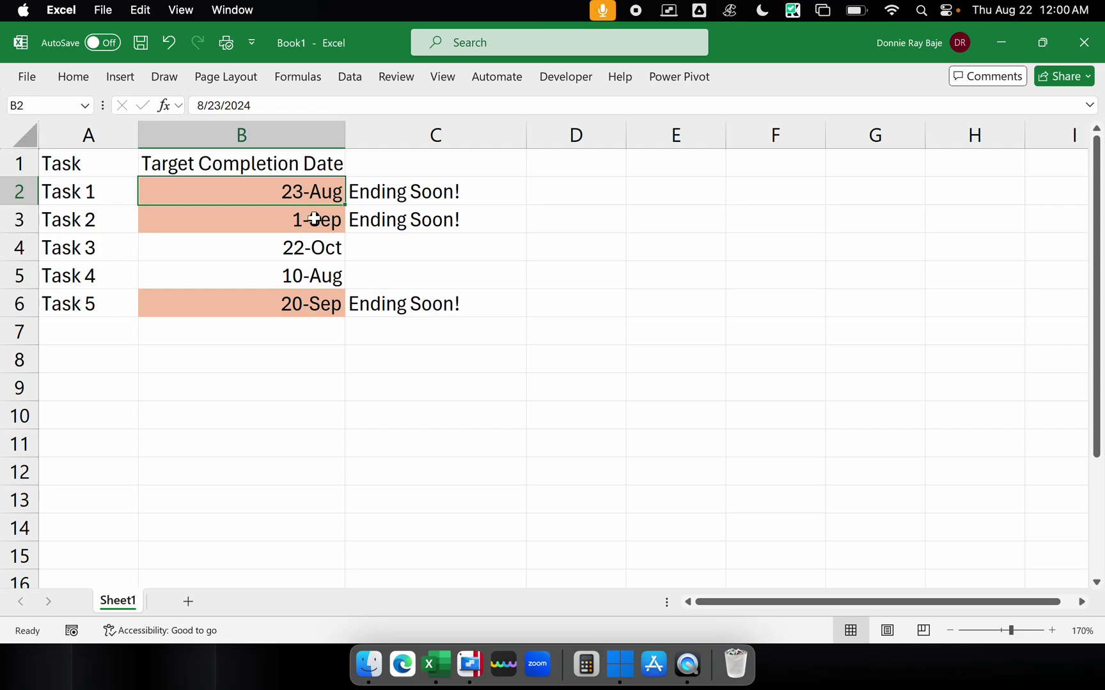
{"action": "left_click", "coordinate": [380, 193]}
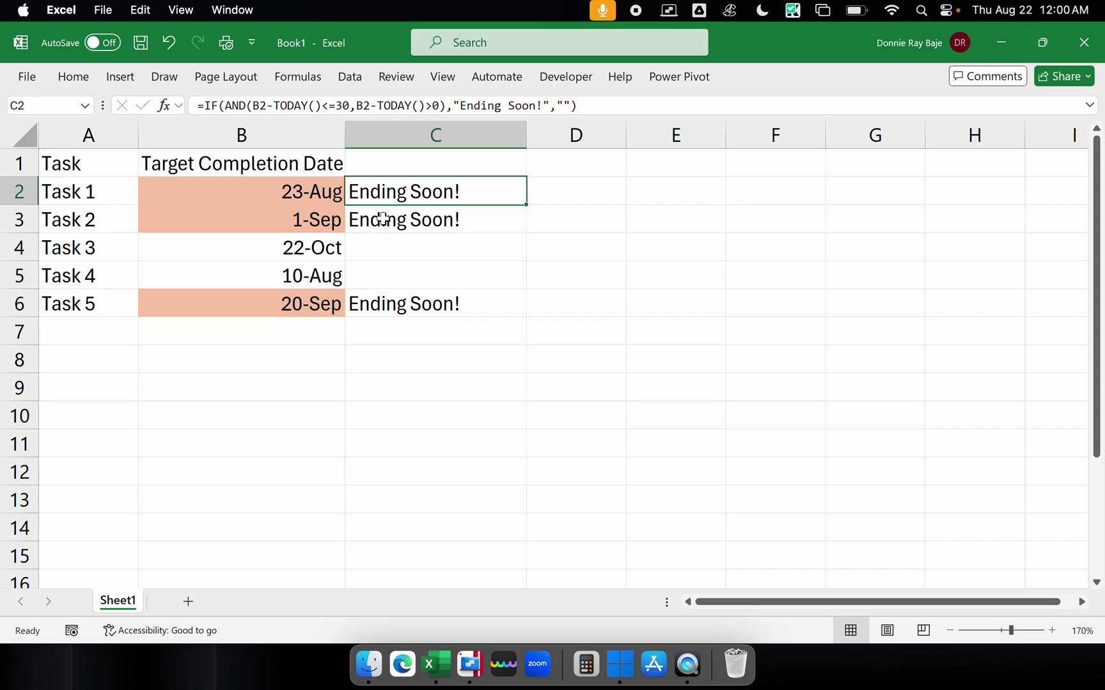
{"action": "double_click", "coordinate": [434, 189]}
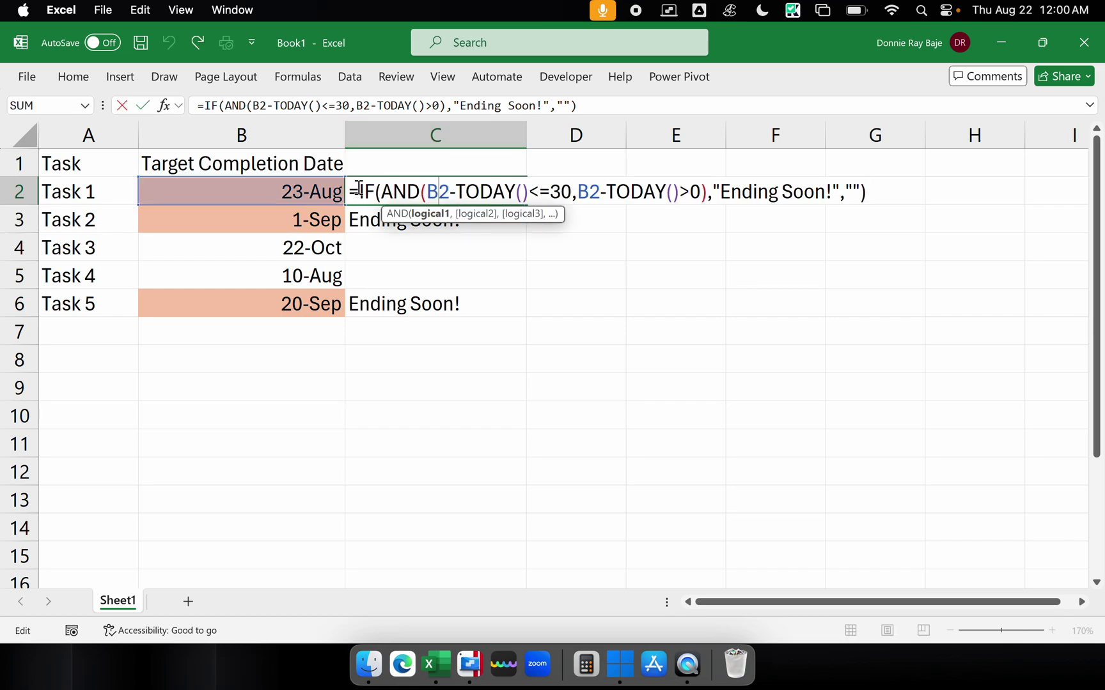
{"action": "left_click_drag", "start_coordinate": [353, 192], "coordinate": [909, 220]}
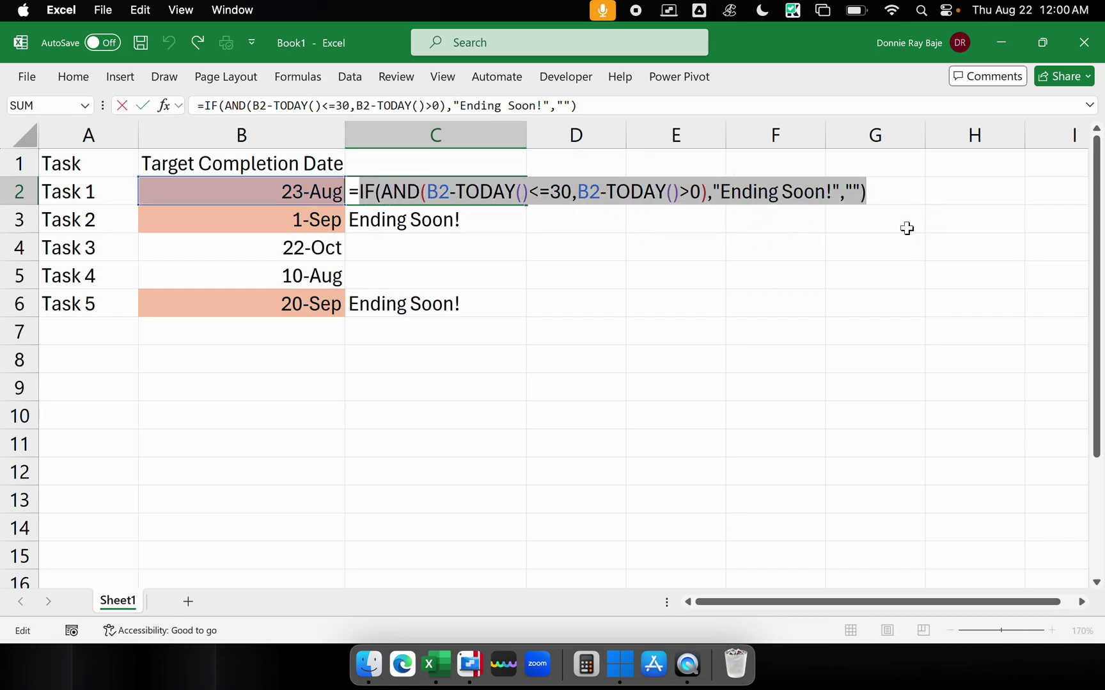
{"action": "key", "text": "Return"}
{"action": "left_click_drag", "start_coordinate": [326, 190], "coordinate": [301, 296]}
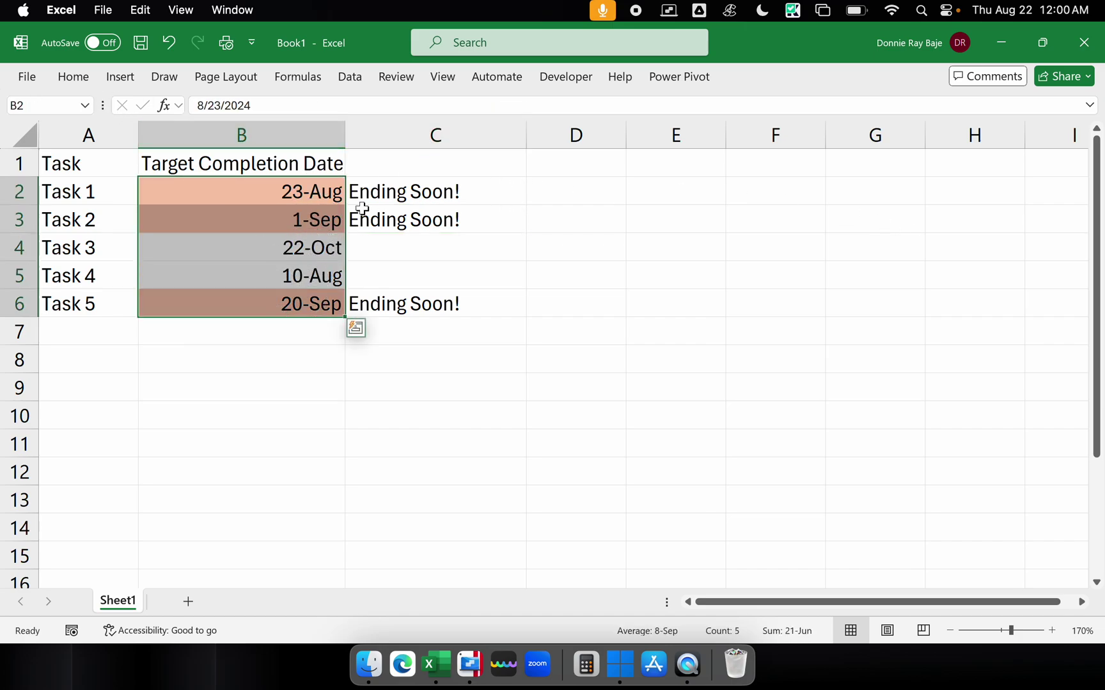
{"action": "left_click", "coordinate": [390, 220]}
{"action": "left_click", "coordinate": [437, 188]}
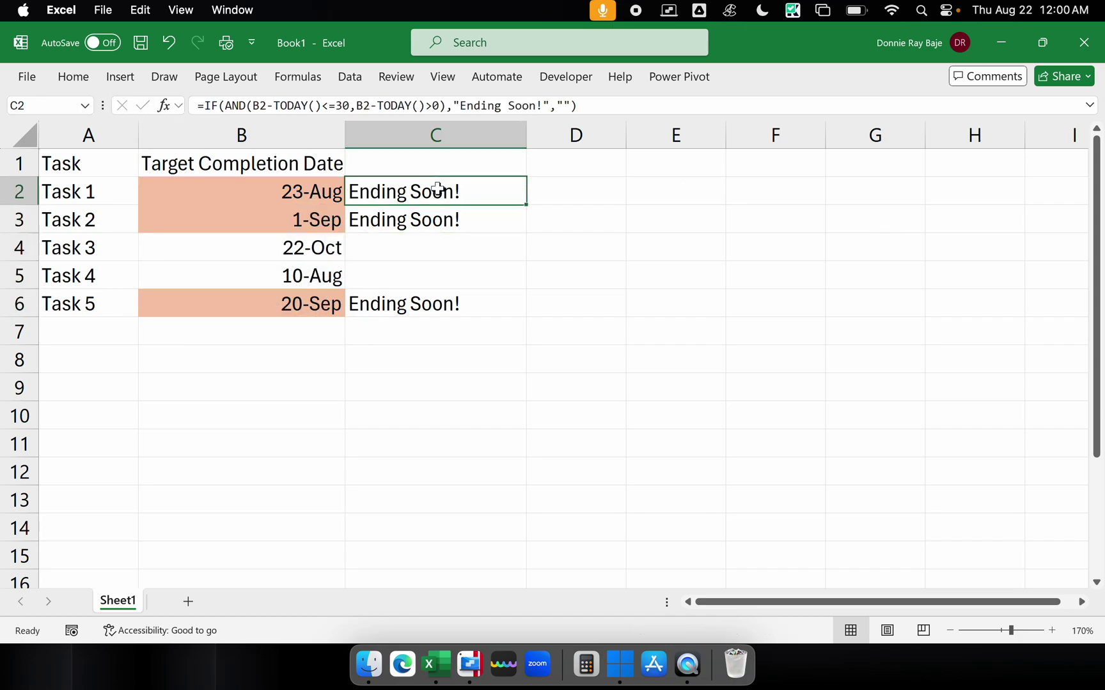